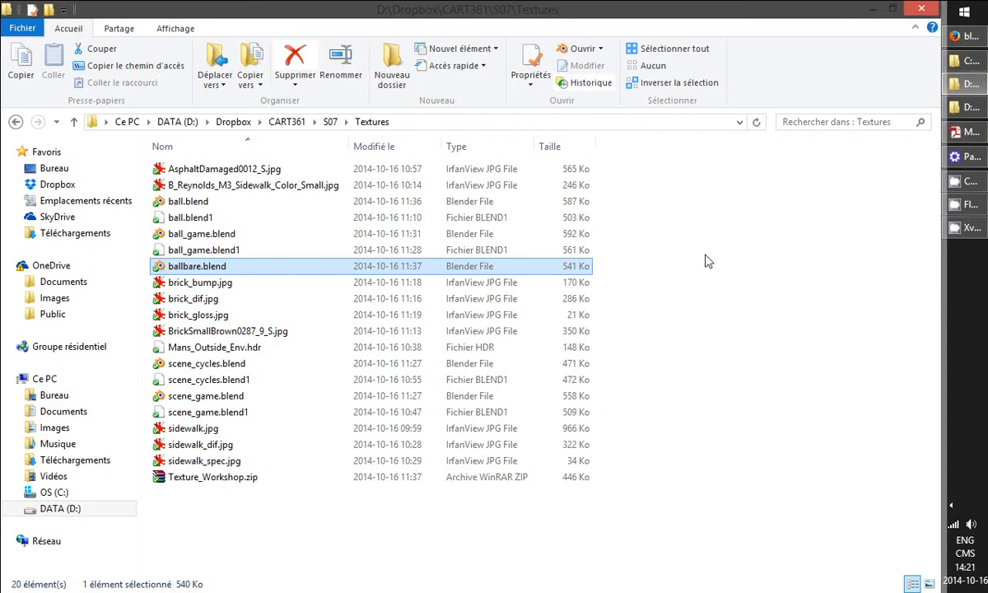
# Open ballbare.blend in Blender and switch the render engine to Cycles Render
pyautogui.doubleClick(202, 266)
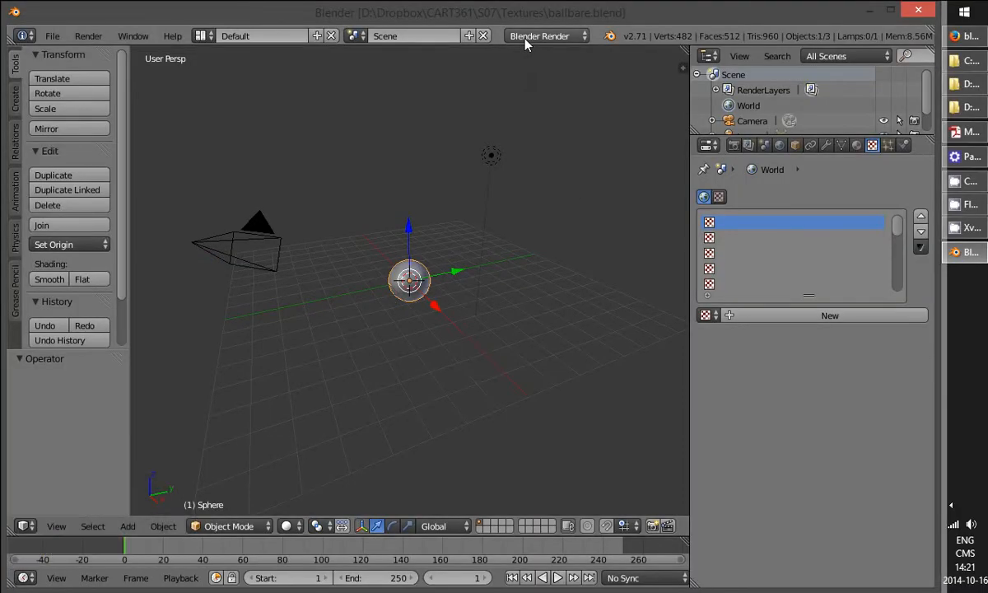
pyautogui.click(534, 37)
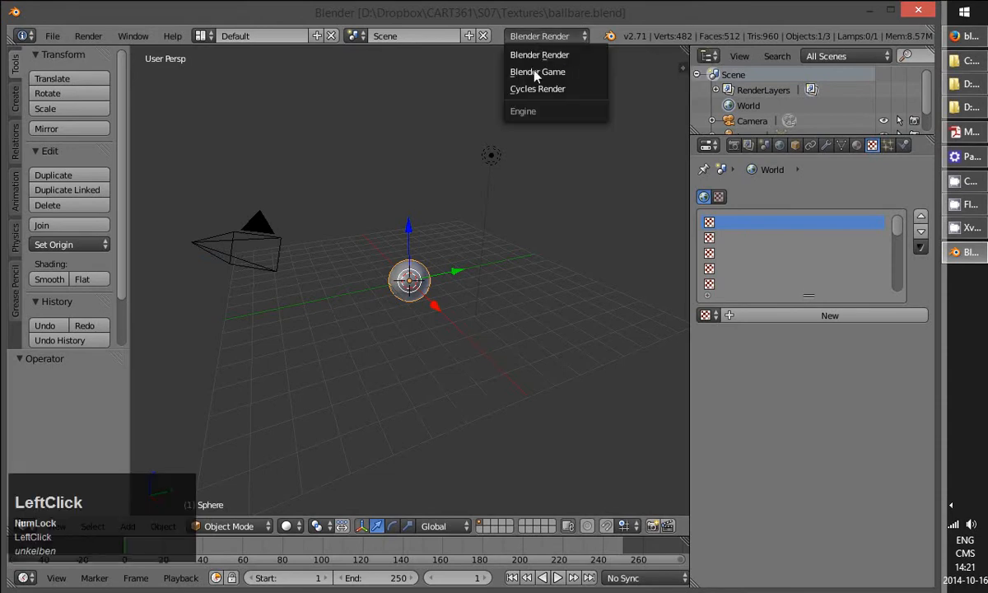
pyautogui.click(541, 92)
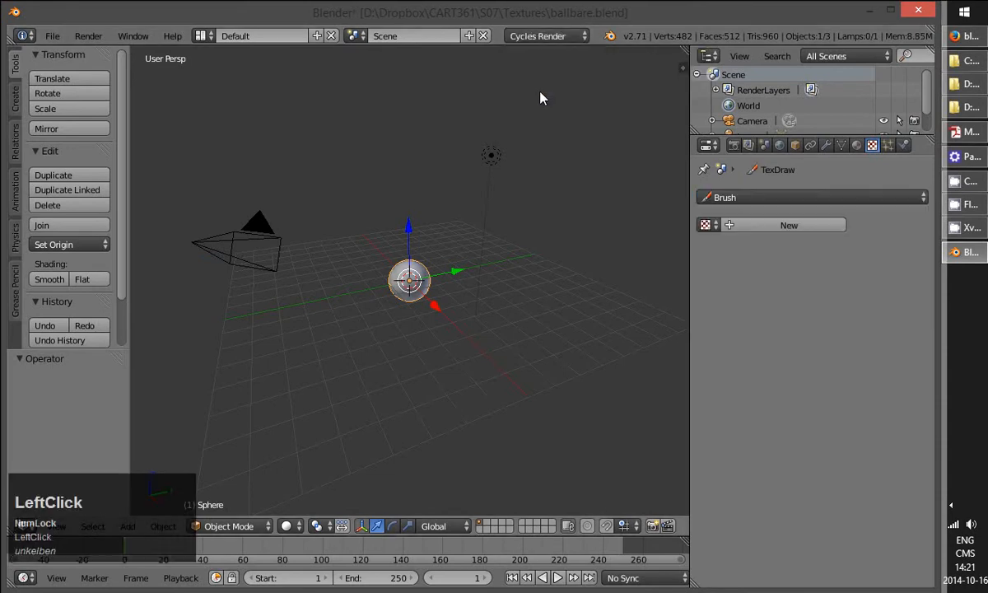
# Enlarge the timeline area, turn it into a Node Editor and hide its properties sidebar
pyautogui.moveTo(464, 537); pyautogui.dragTo(458, 349)
pyautogui.click(24, 577)
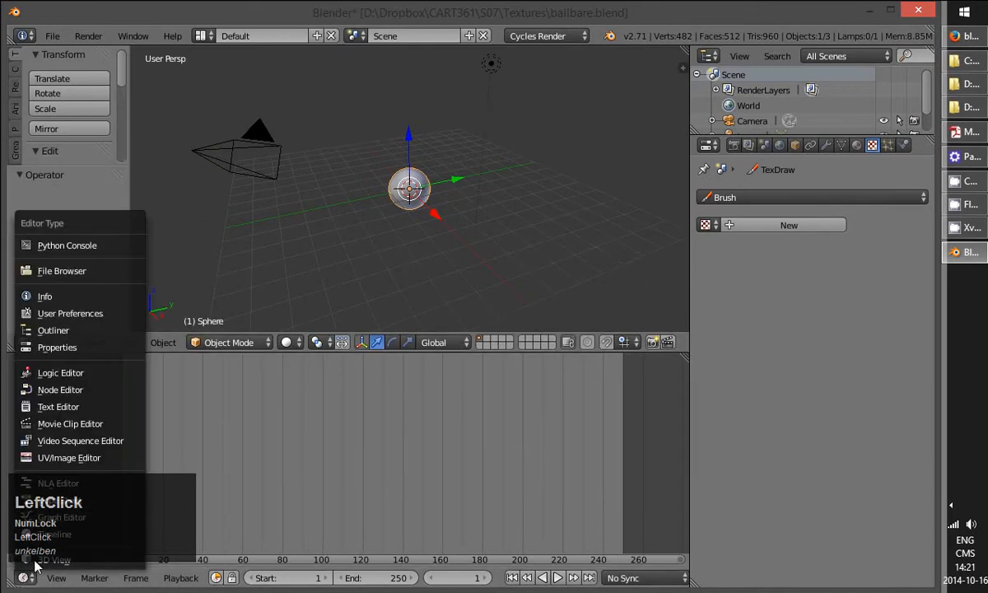
pyautogui.click(73, 394)
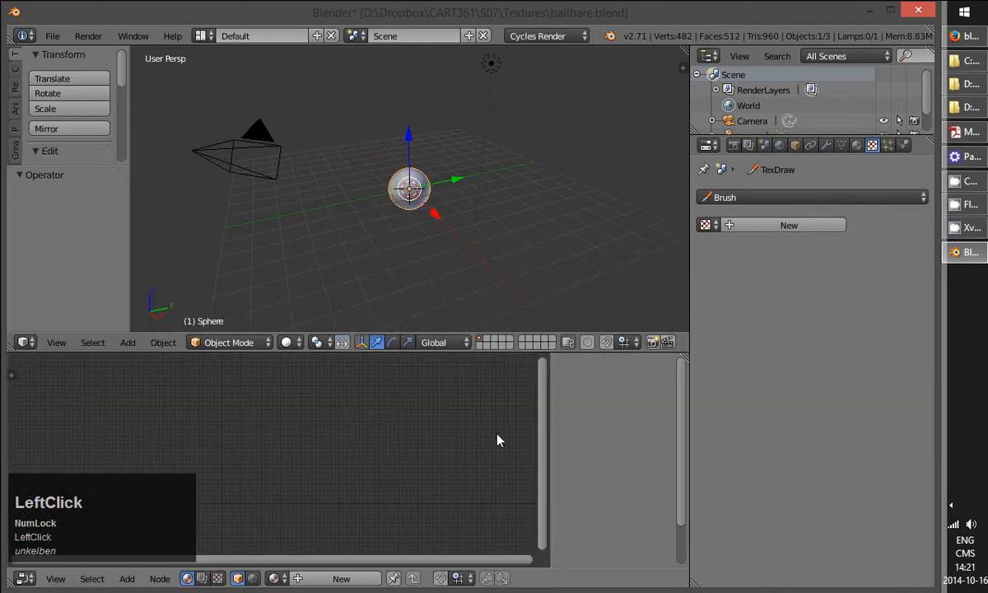
pyautogui.press('n')
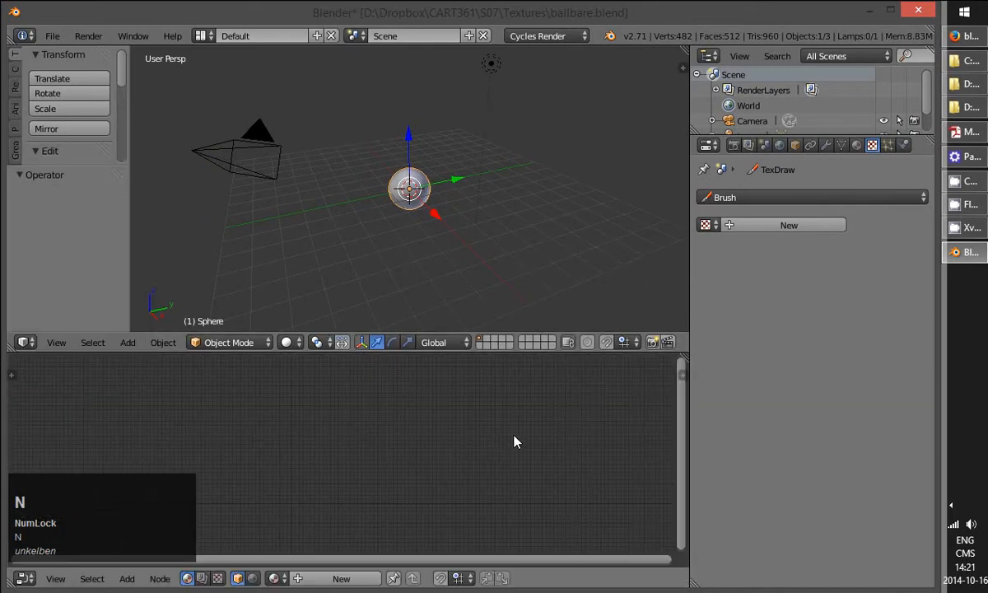
# Give the Node Editor more height and create a new material for the sphere
pyautogui.rightClick(406, 192)
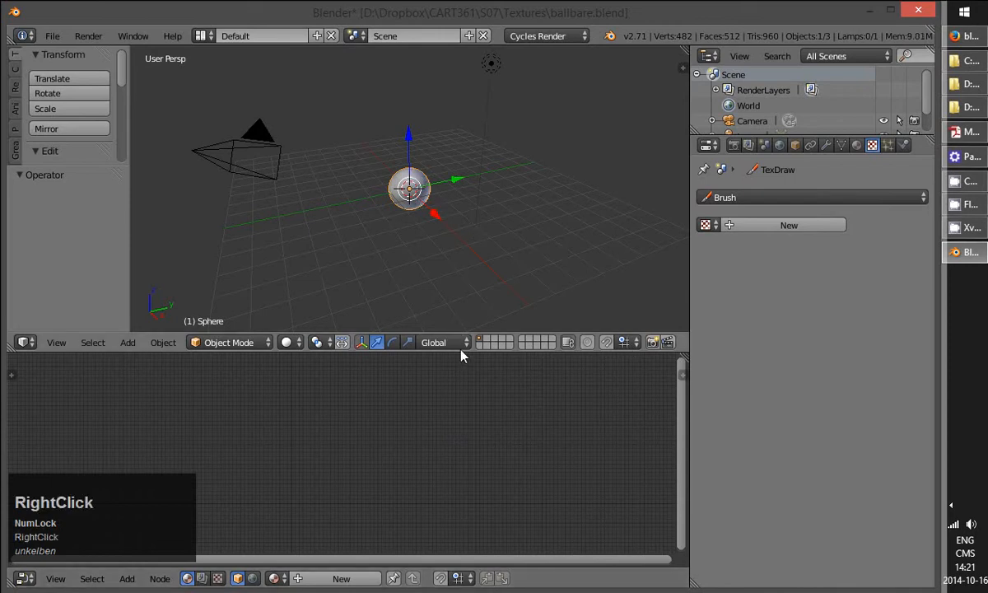
pyautogui.moveTo(461, 354); pyautogui.dragTo(477, 313)
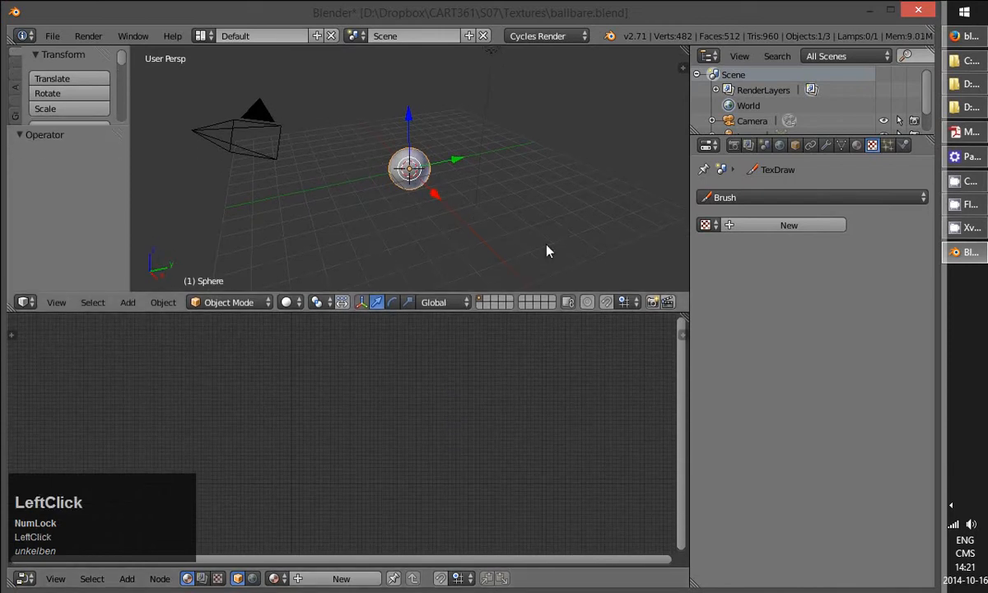
pyautogui.click(857, 145)
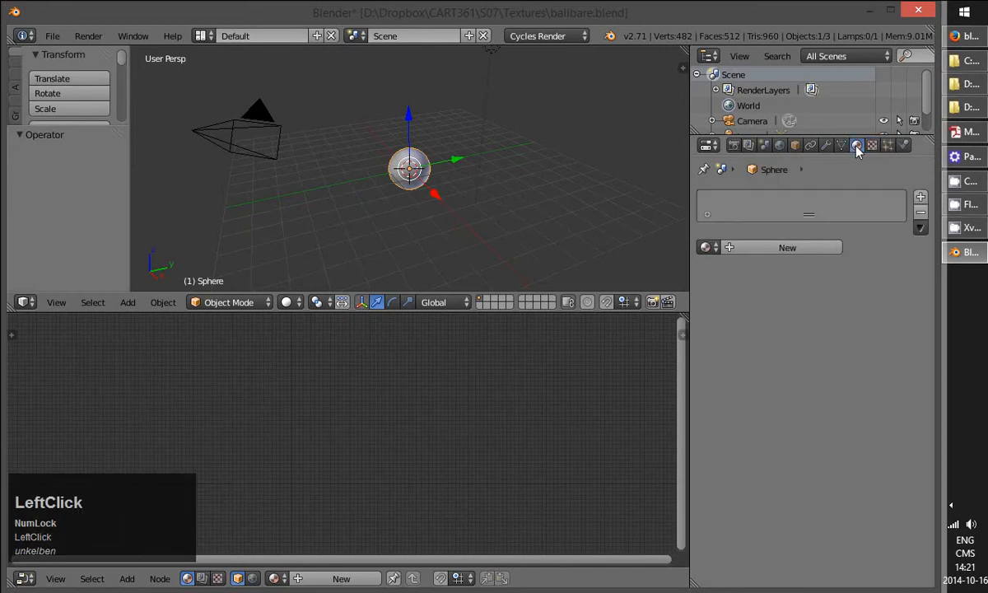
pyautogui.click(787, 249)
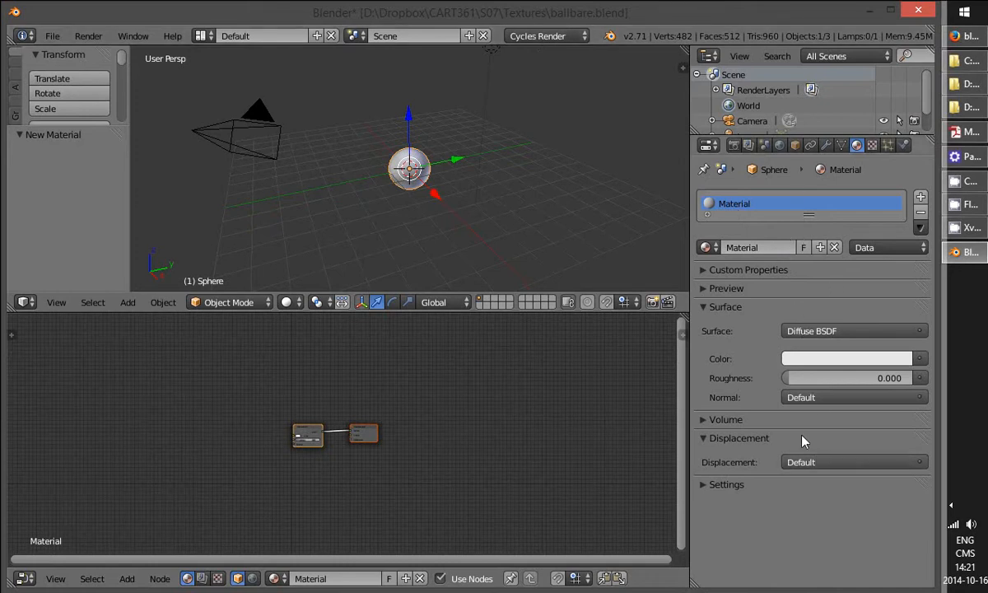
# Add an Image Texture node before the Diffuse BSDF and link its Color output to the shader's Color input
pyautogui.scroll(4, 354, 441)
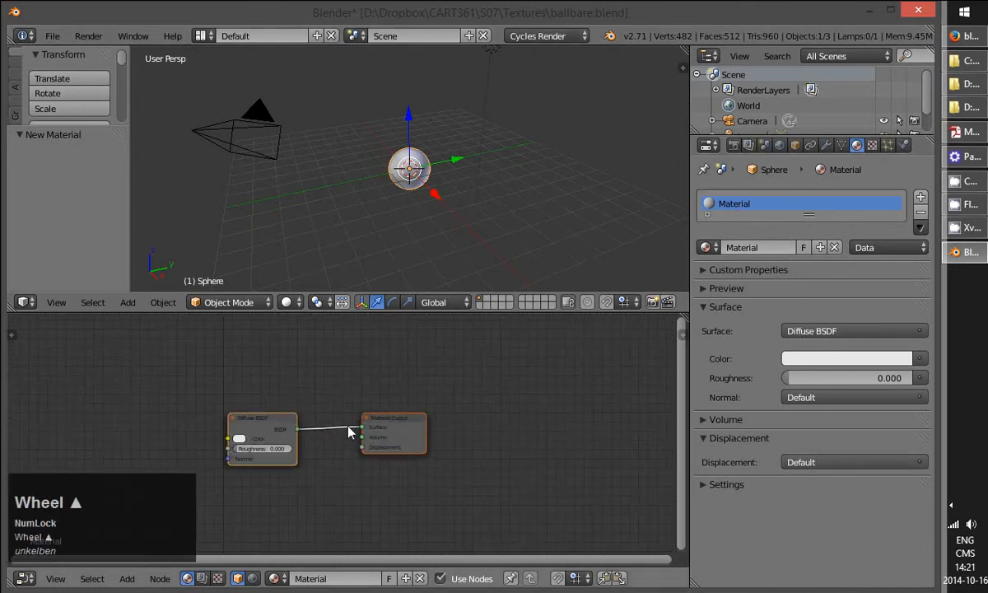
pyautogui.moveTo(360, 367); pyautogui.dragTo(447, 353, button='middle')
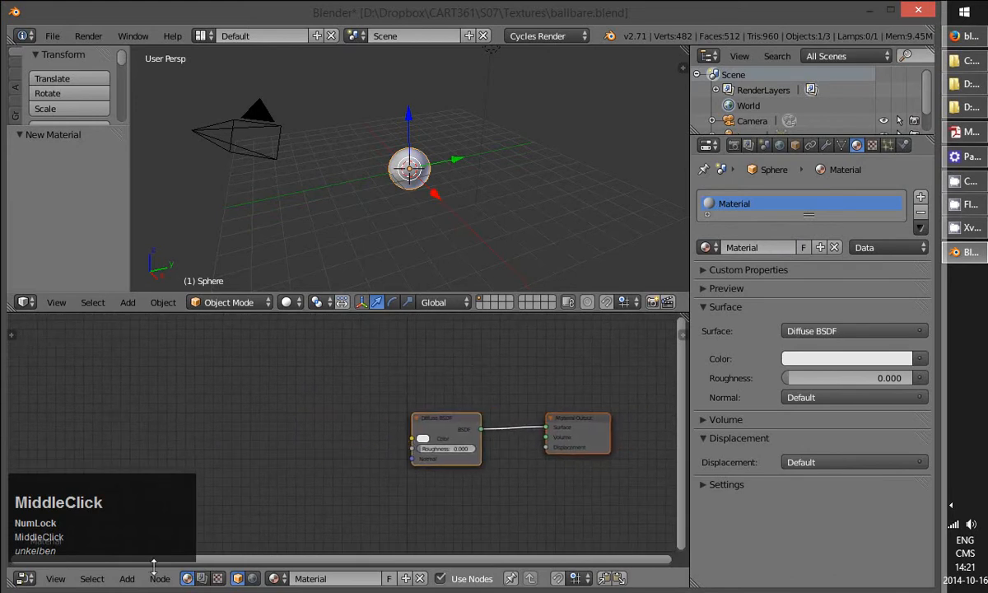
pyautogui.click(127, 578)
pyautogui.moveTo(152, 498)
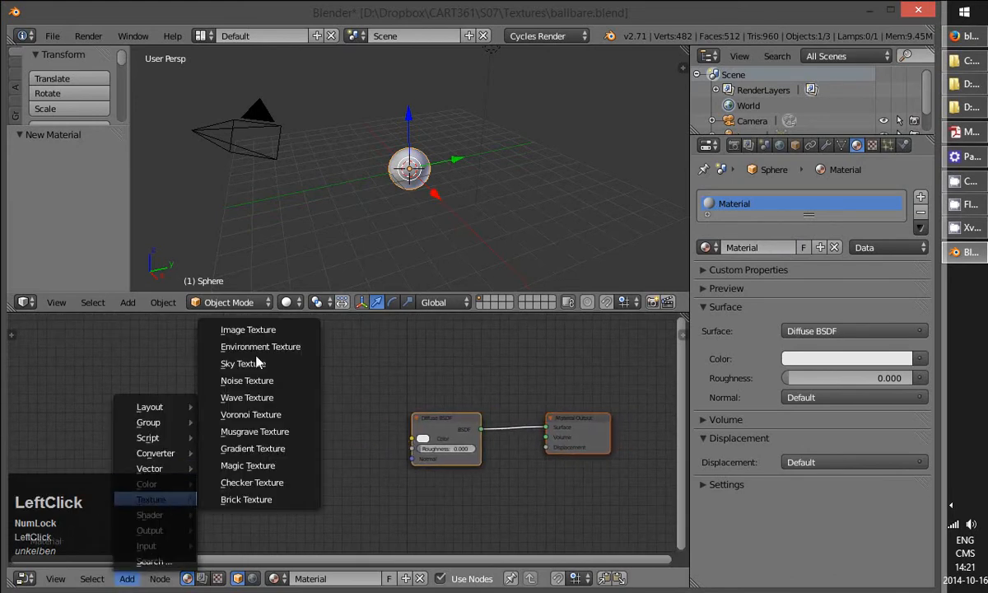
pyautogui.click(127, 578)
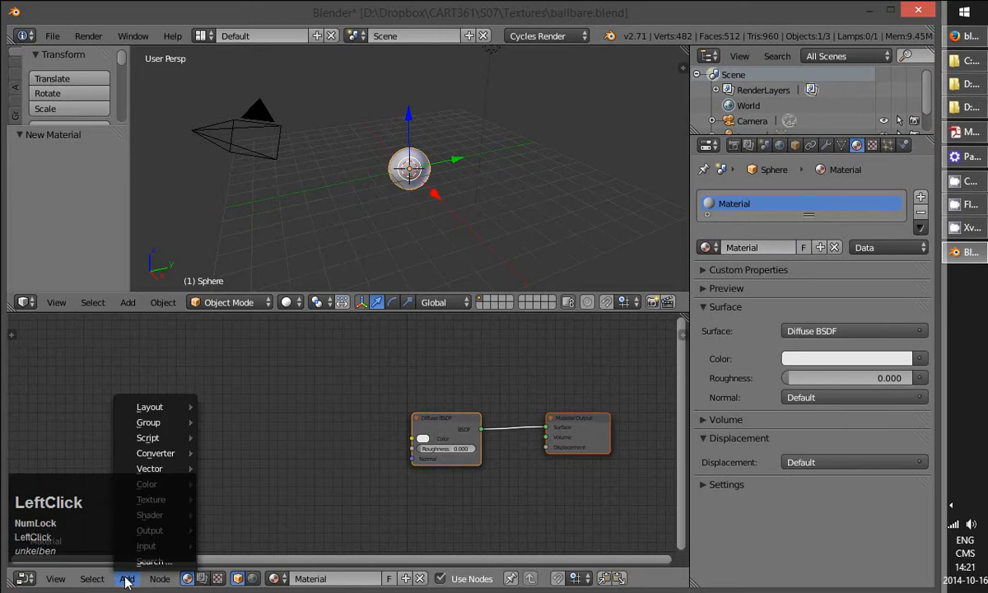
pyautogui.moveTo(167, 505)
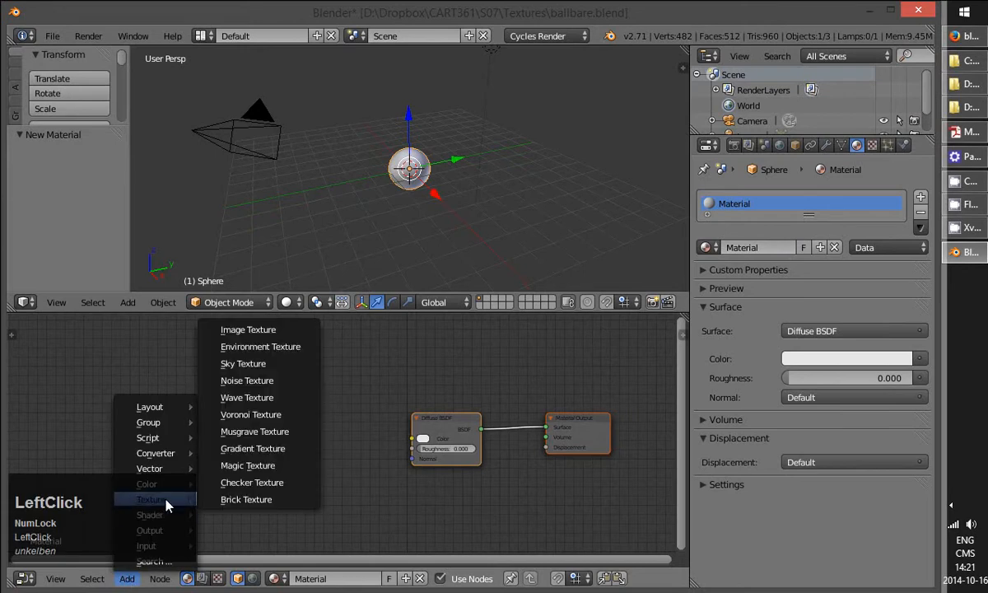
pyautogui.click(249, 330)
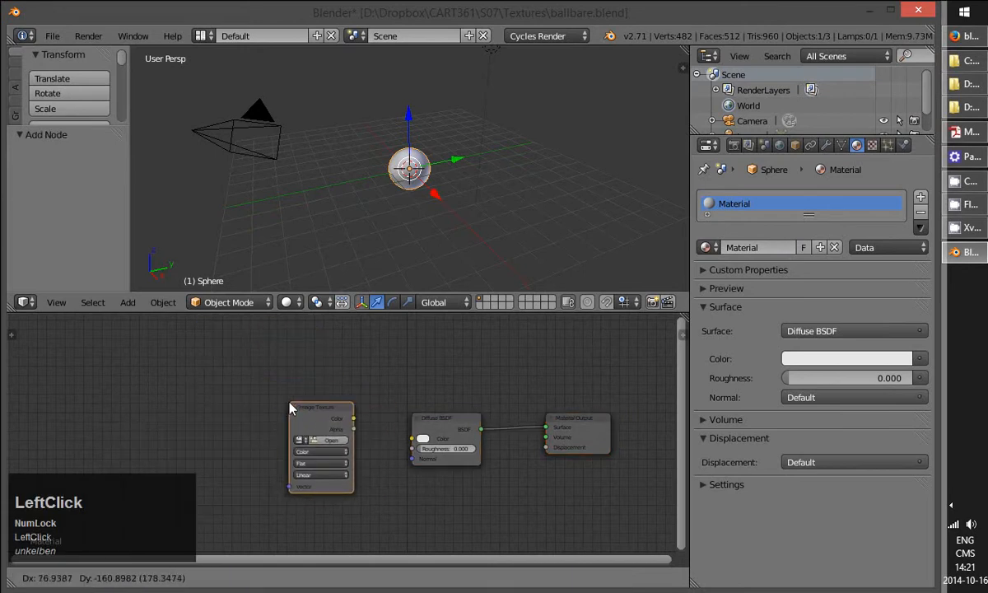
pyautogui.click(284, 405)
pyautogui.scroll(2, 402, 511)
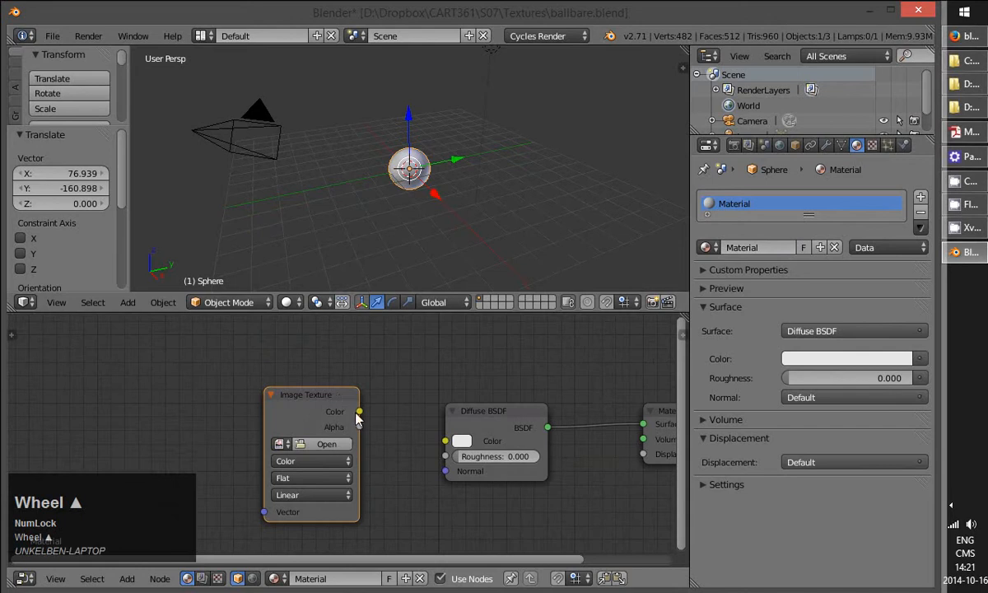
pyautogui.moveTo(359, 411); pyautogui.dragTo(445, 441)
# Load brick_dif.jpg from the Textures folder into the Image Texture node
pyautogui.moveTo(458, 453); pyautogui.dragTo(483, 458, button='middle')
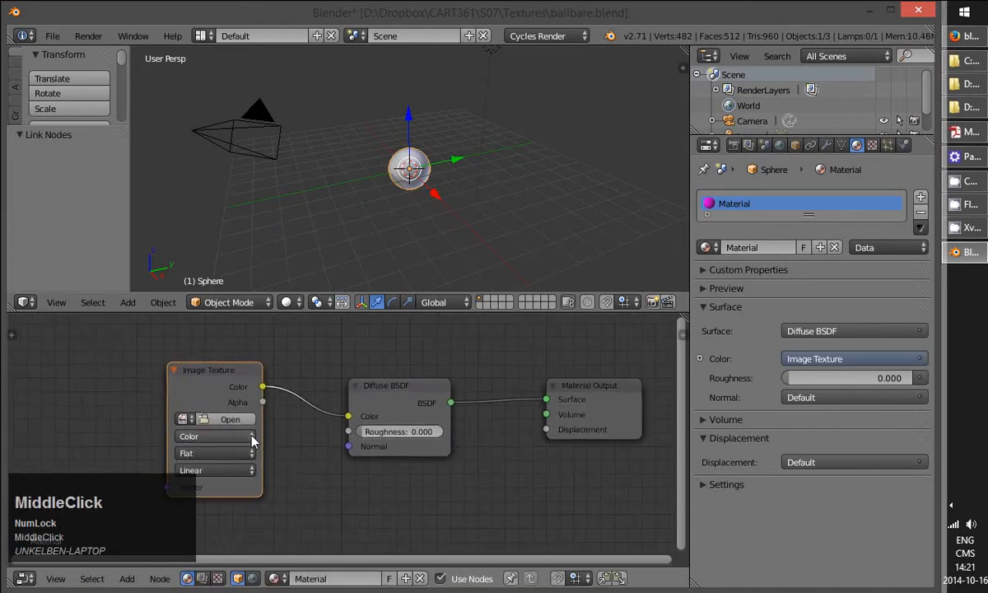
pyautogui.click(229, 419)
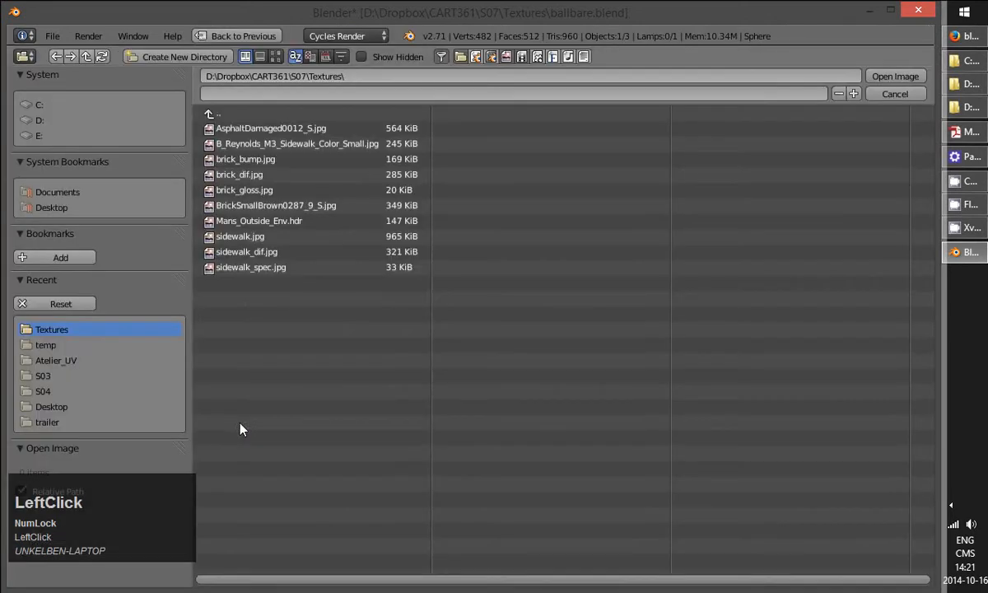
pyautogui.click(258, 173)
pyautogui.click(895, 77)
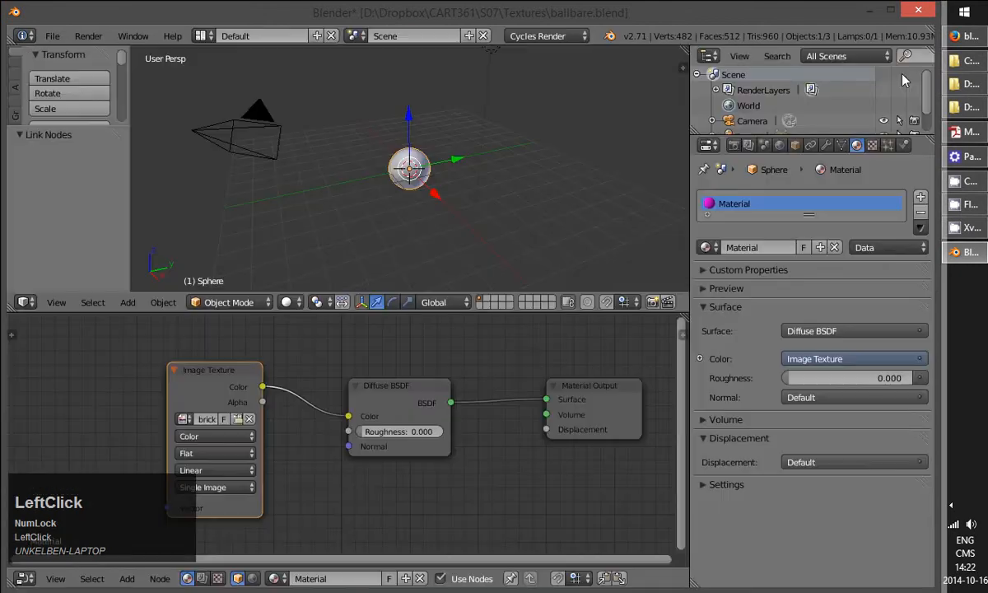
# Preview the textured sphere up close in Rendered viewport shading
pyautogui.click(288, 302)
pyautogui.click(325, 186)
pyautogui.scroll(5, 450, 168)
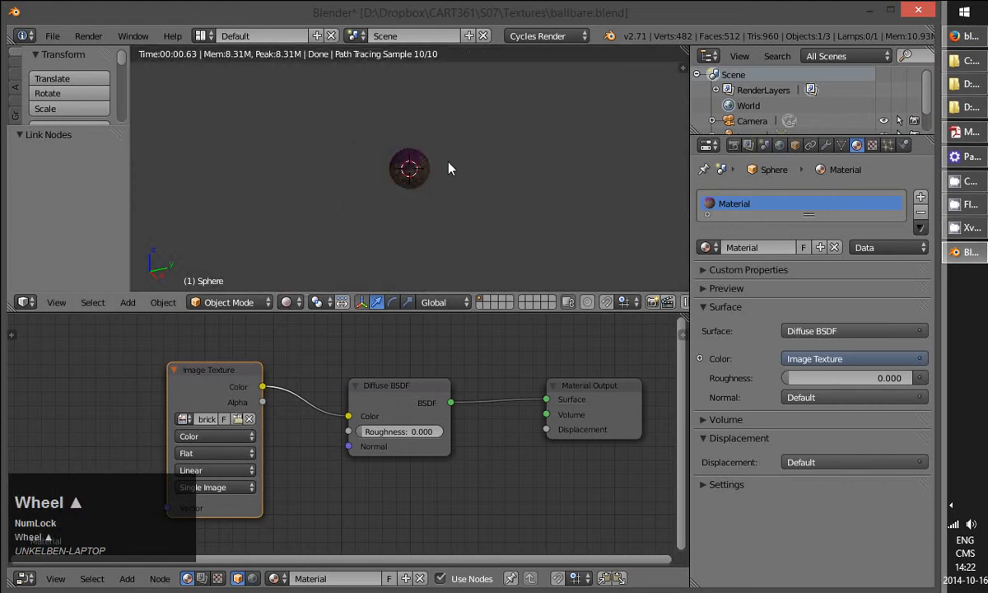
pyautogui.moveTo(474, 181); pyautogui.dragTo(391, 200, button='middle')
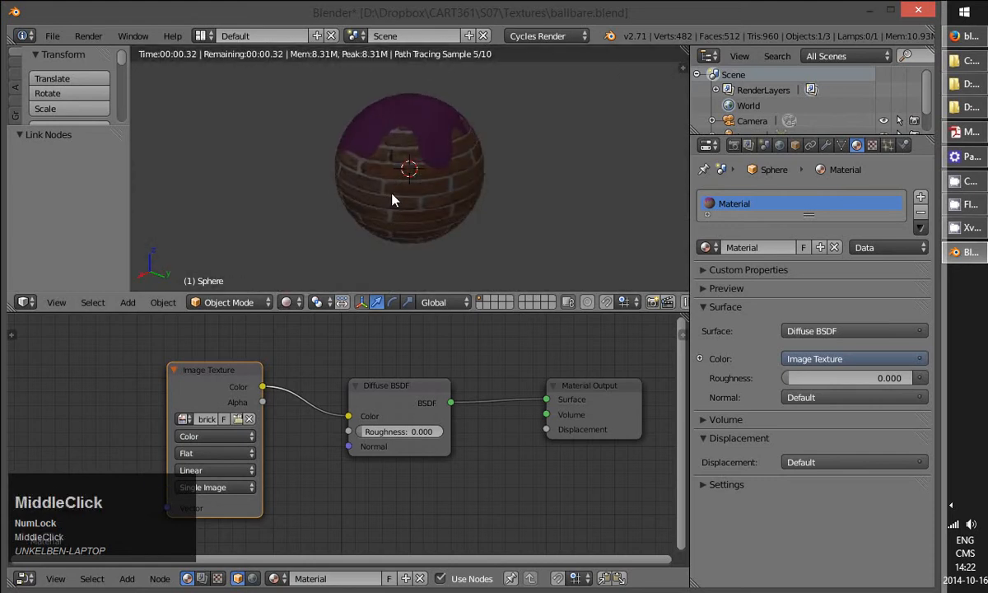
# Return the viewport to Solid shading, select the lamp and look through the camera
pyautogui.click(300, 305)
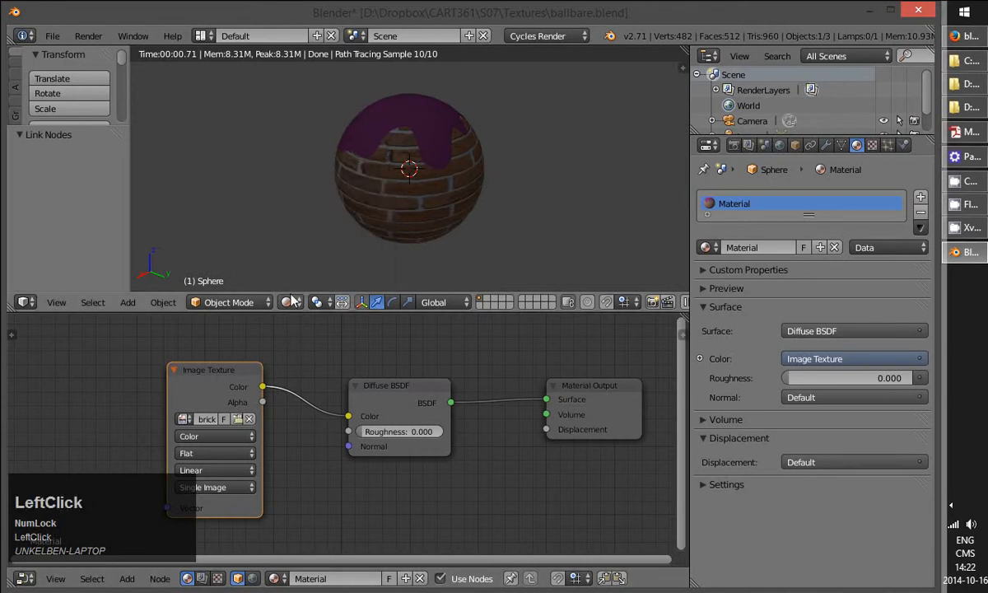
pyautogui.click(287, 303)
pyautogui.click(311, 250)
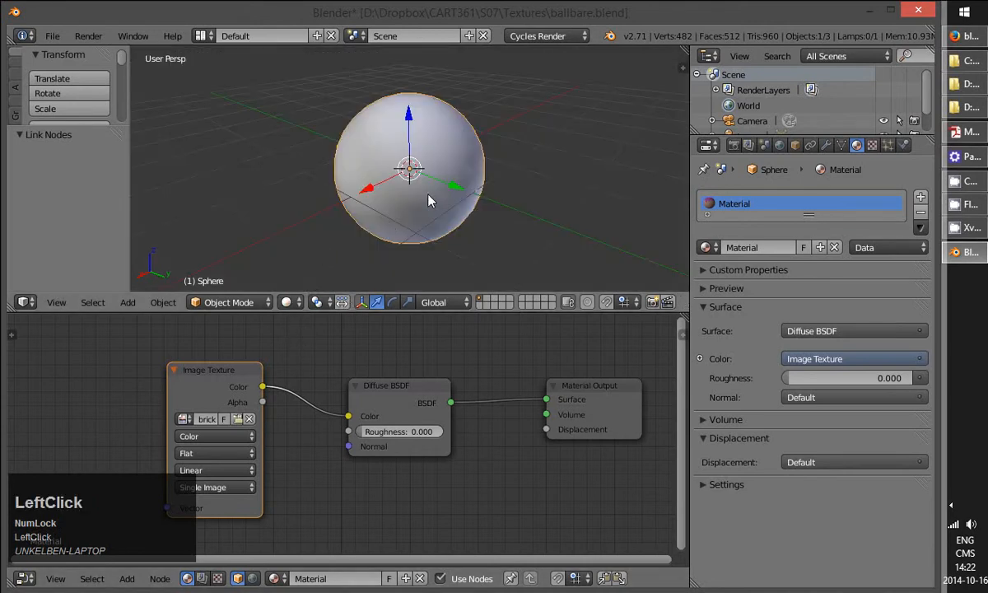
pyautogui.scroll(-5, 430, 198)
pyautogui.rightClick(368, 96)
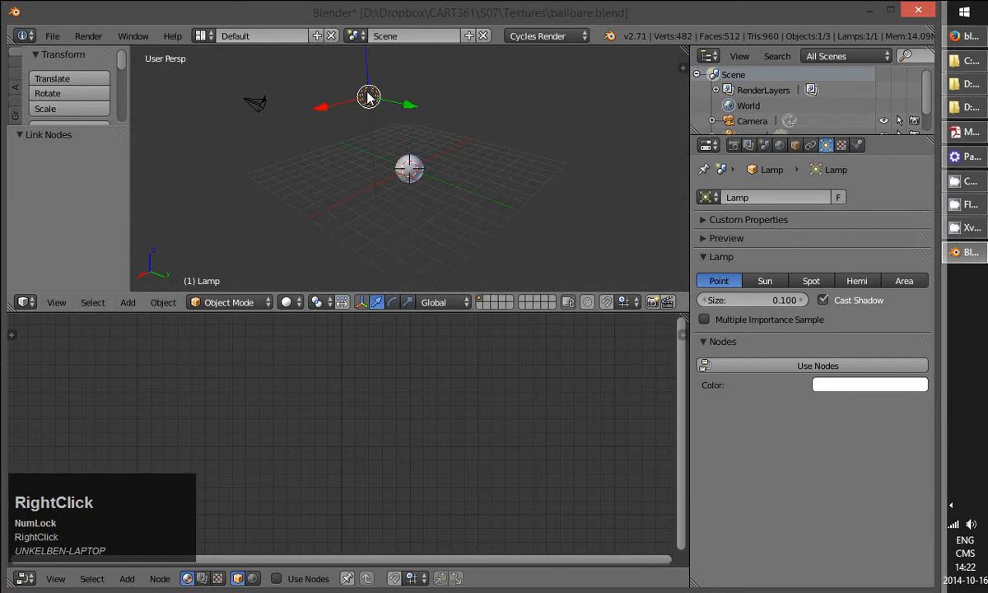
pyautogui.press('KP_0')
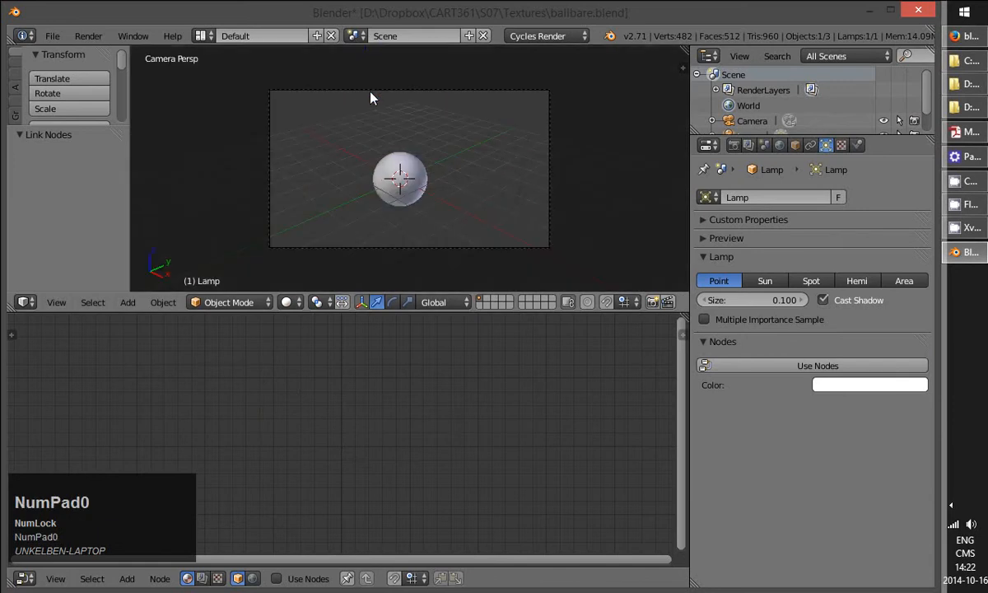
# Enable nodes for the lamp and switch the camera view to Rendered shading
pyautogui.click(796, 366)
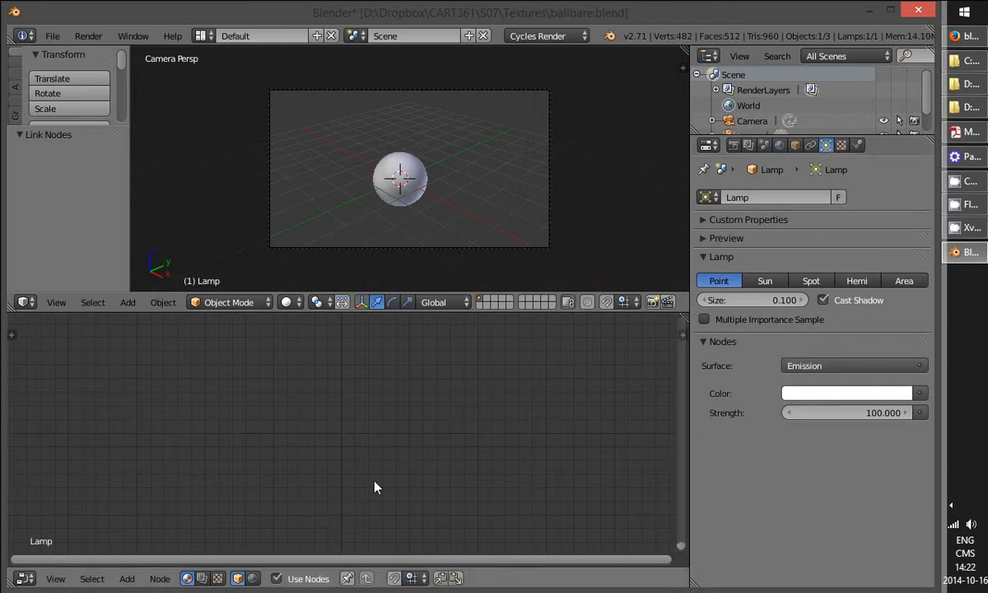
pyautogui.press('KP_Decimal')
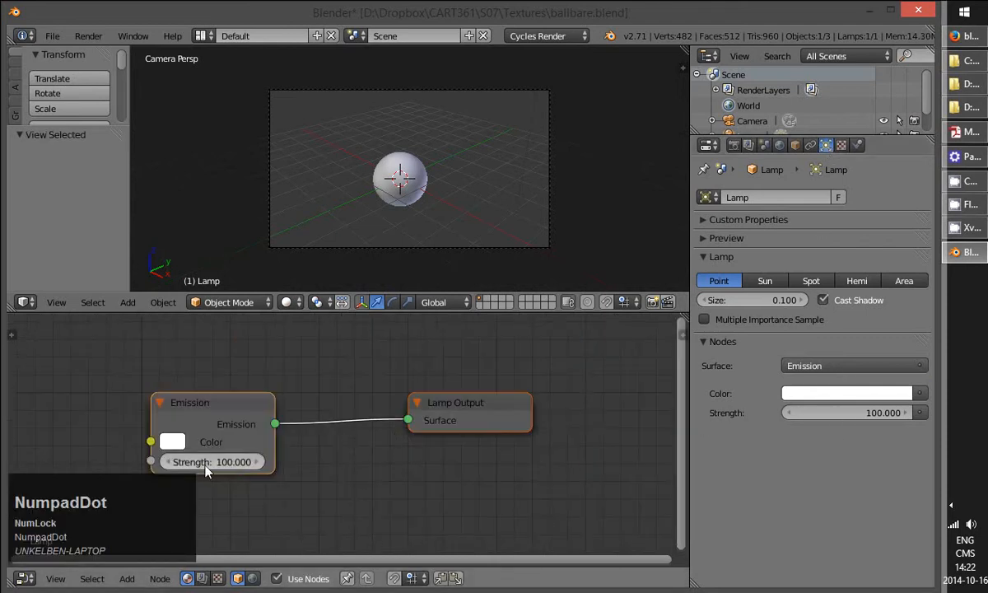
pyautogui.click(298, 303)
pyautogui.click(301, 195)
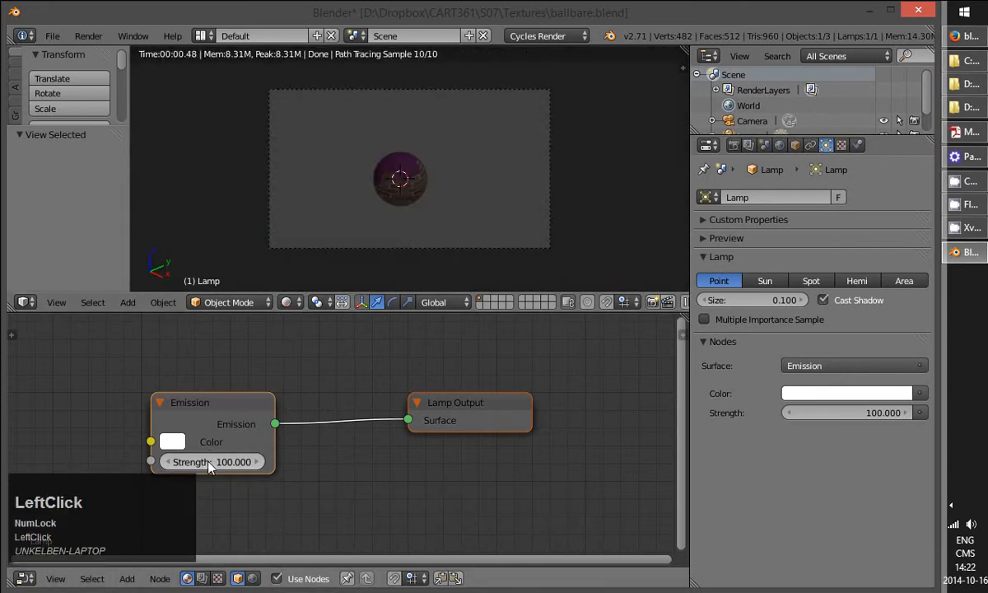
# Try an Emission strength of 500 for the lamp and raise it to 2000
pyautogui.click(210, 465)
pyautogui.write('500')
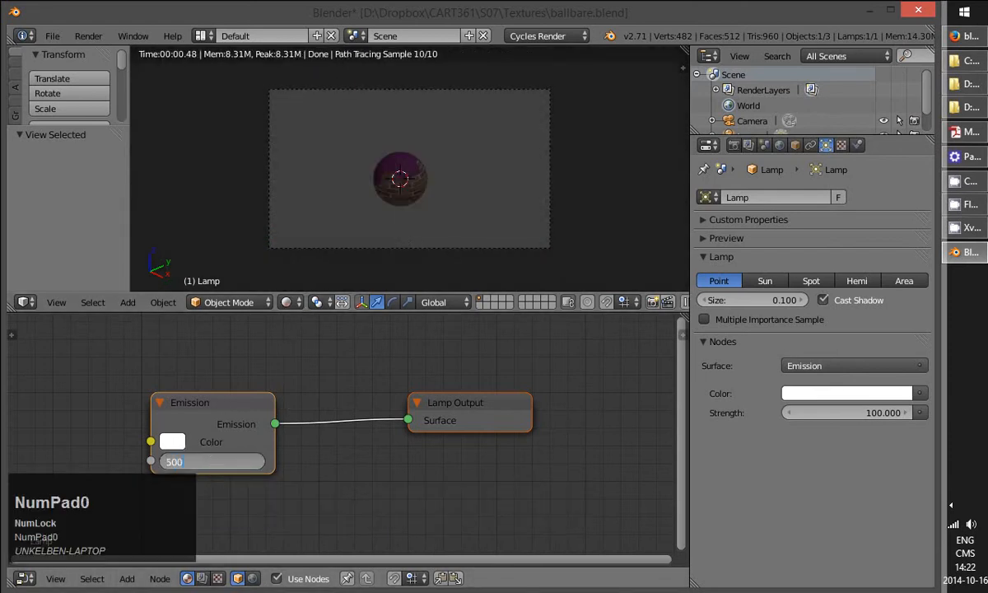
pyautogui.press('Return')
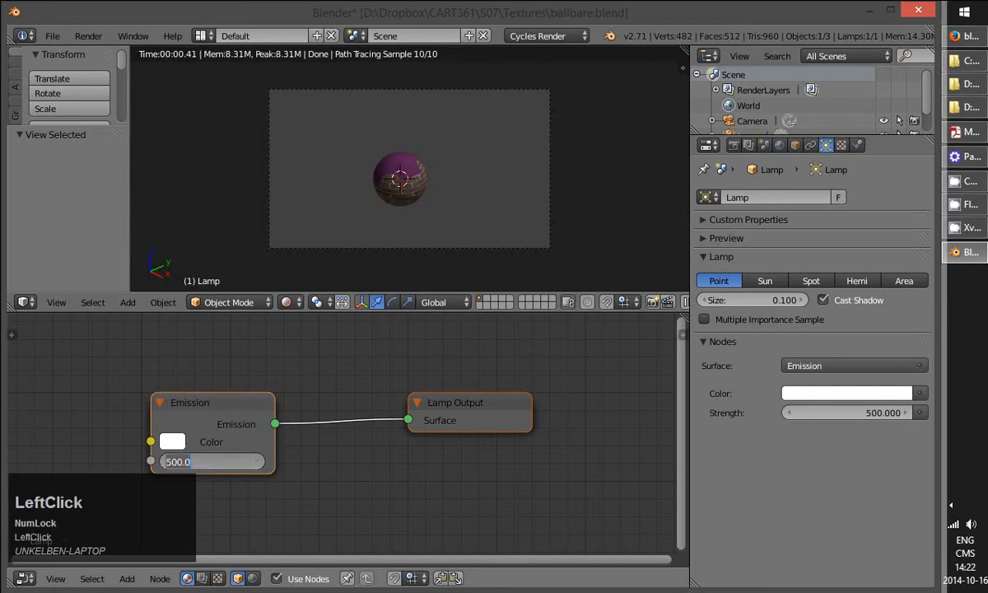
pyautogui.write('200')
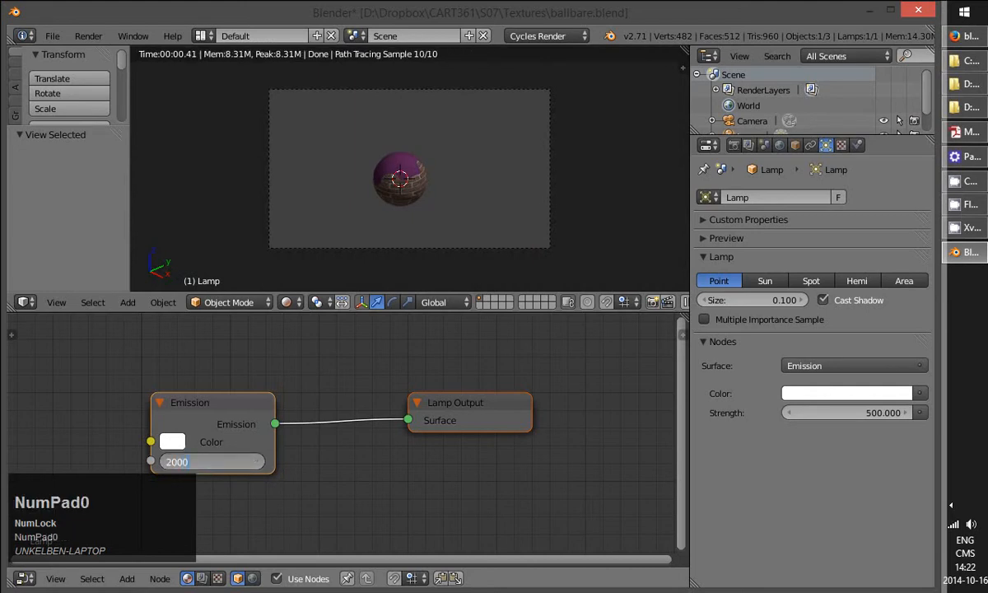
pyautogui.press('KP_Enter')
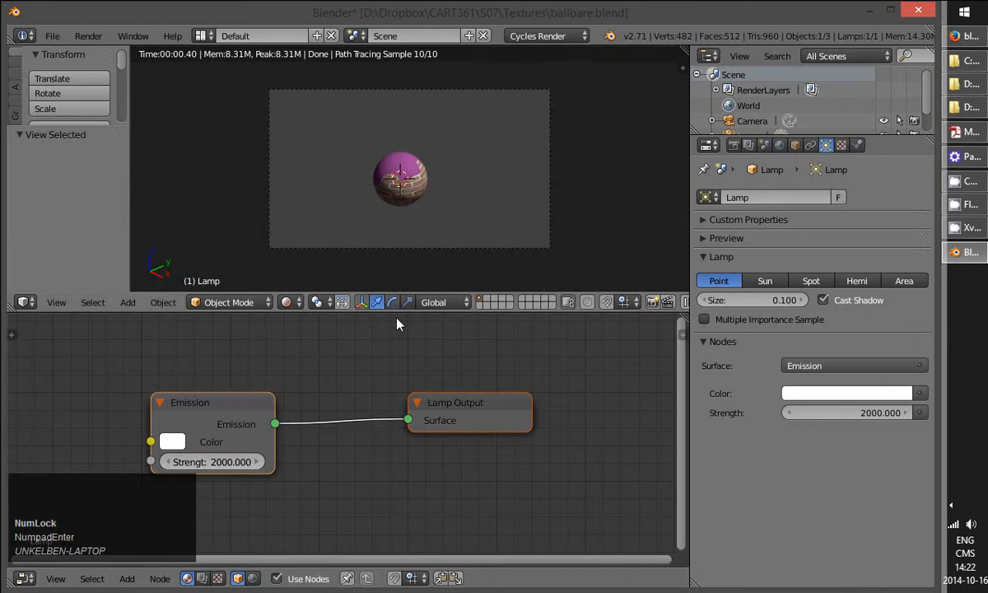
# Select the sphere to show its material nodes and frame it close up in the rendered viewport
pyautogui.rightClick(415, 196)
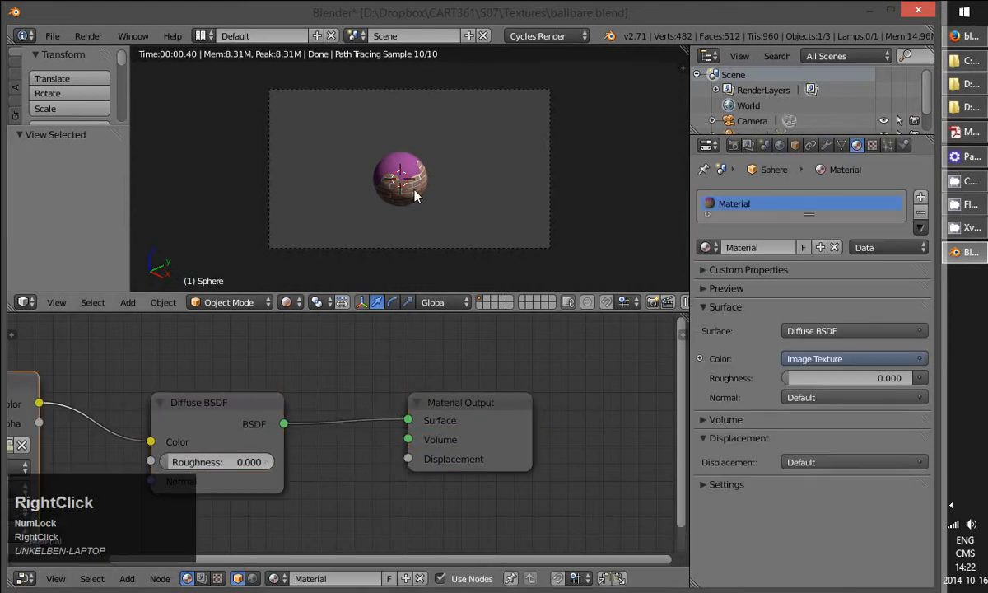
pyautogui.click(407, 301)
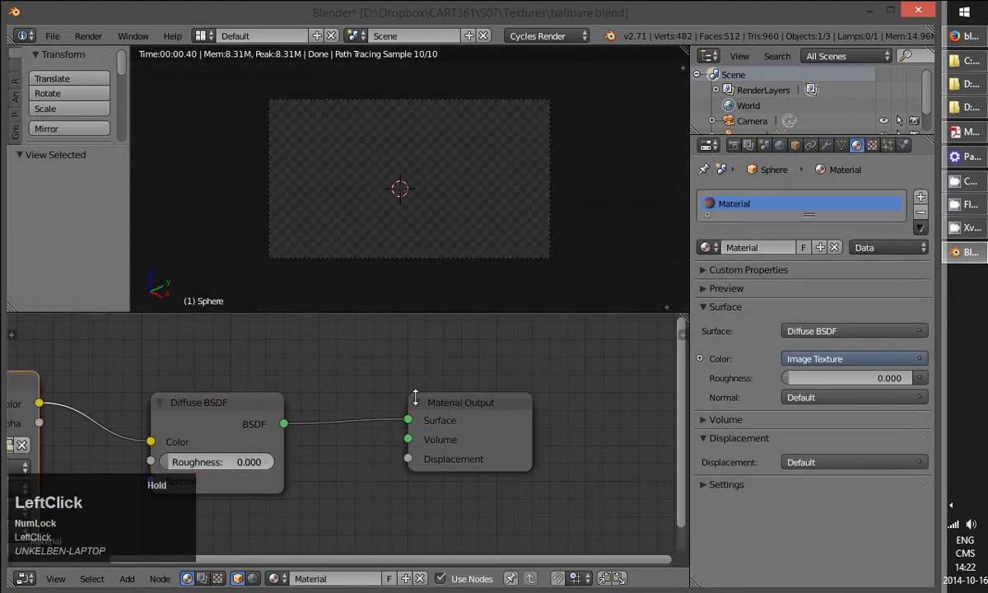
pyautogui.scroll(5, 442, 244)
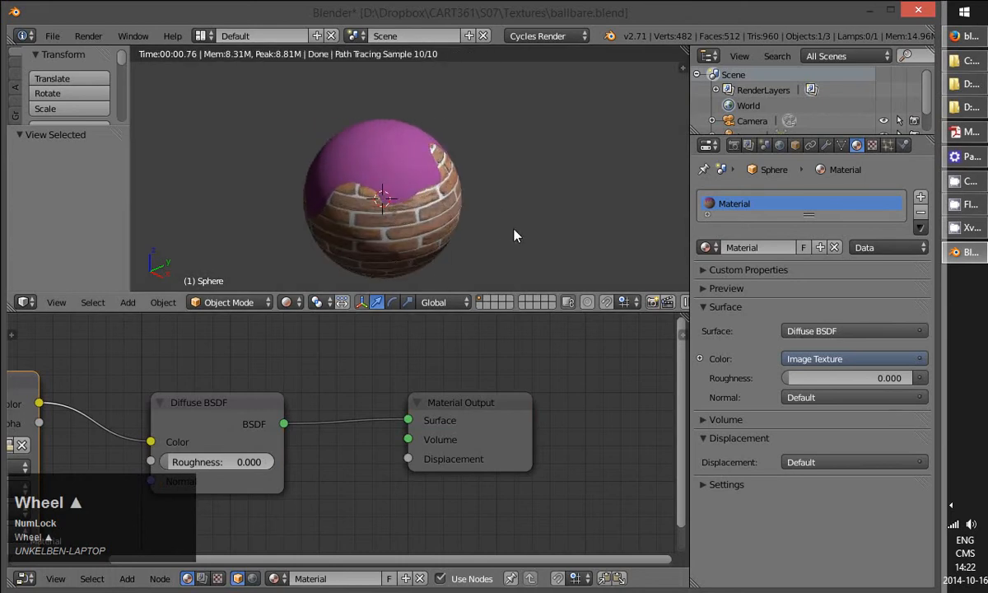
pyautogui.keyDown('shift'); pyautogui.moveTo(515, 237); pyautogui.dragTo(518, 194, button='middle'); pyautogui.keyUp('shift')
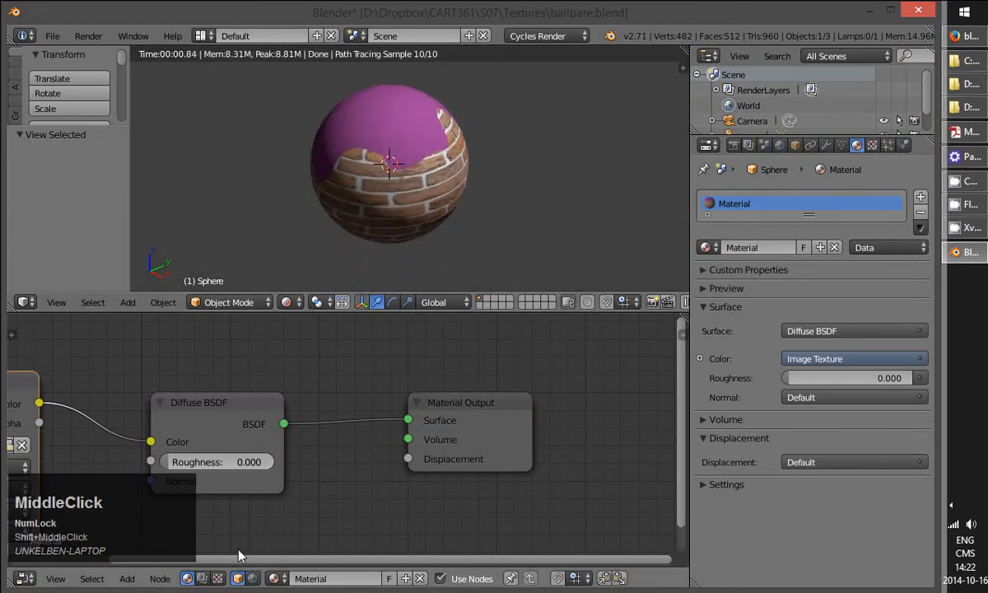
# Move the Diffuse BSDF node farther from the Image Texture node, towards the Material Output
pyautogui.moveTo(313, 510); pyautogui.dragTo(493, 478, button='middle')
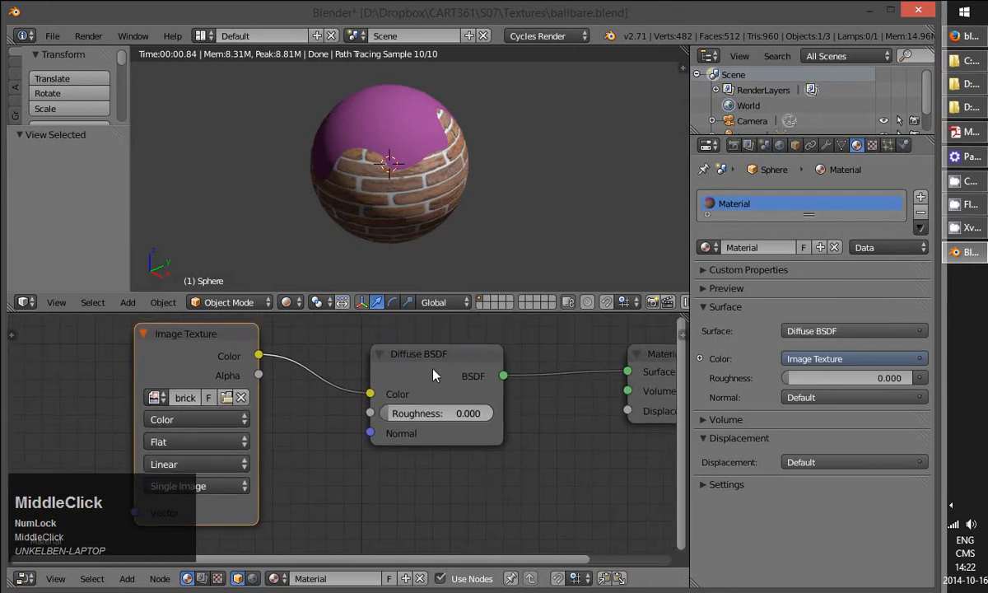
pyautogui.moveTo(434, 375); pyautogui.dragTo(479, 369)
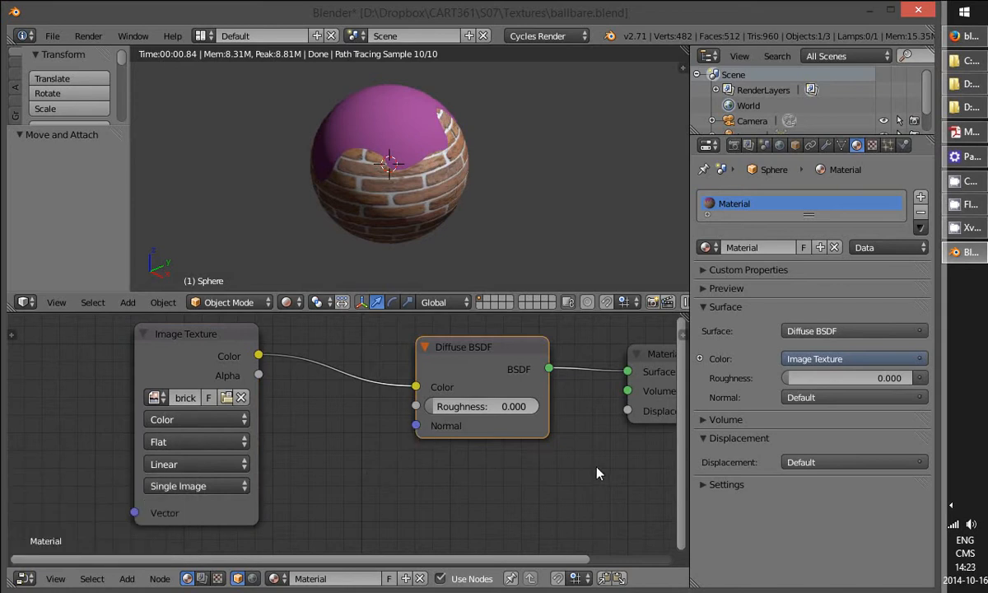
pyautogui.moveTo(638, 467); pyautogui.dragTo(432, 461, button='middle')
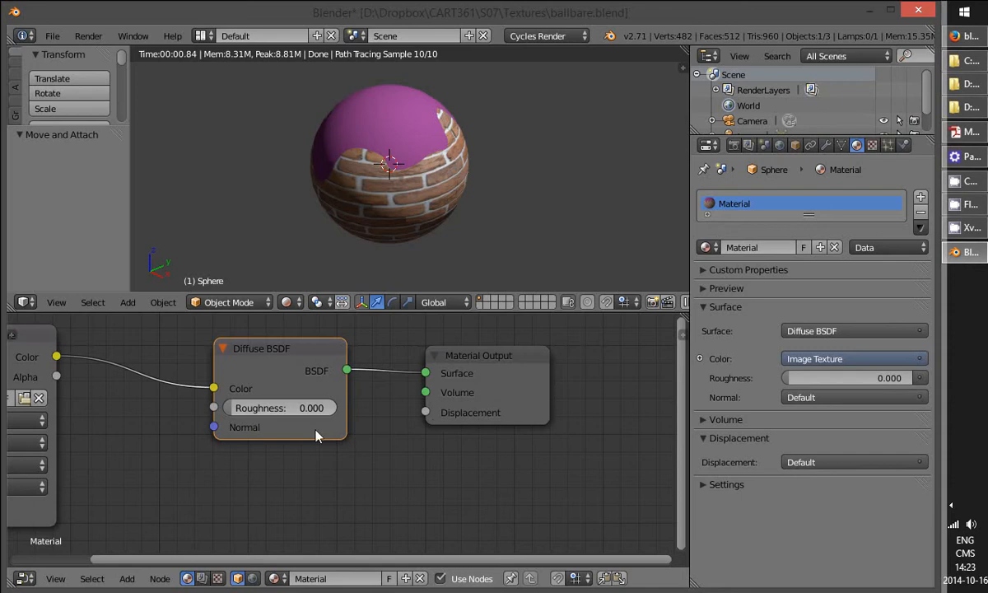
pyautogui.moveTo(229, 506); pyautogui.dragTo(470, 496, button='middle')
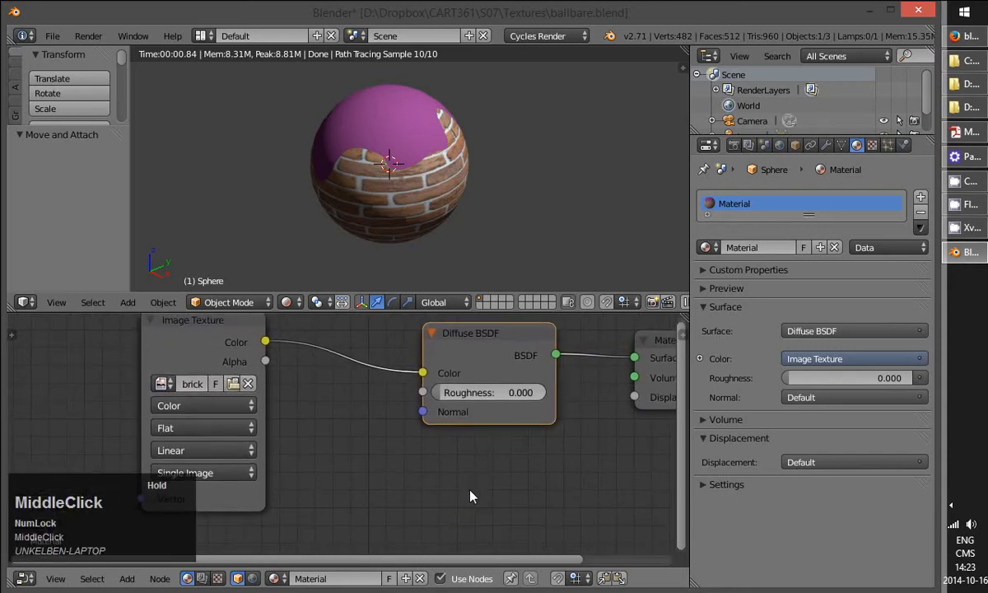
# Add a second Image Texture node below the first and load brick_bump.jpg into it
pyautogui.click(126, 579)
pyautogui.moveTo(164, 486)
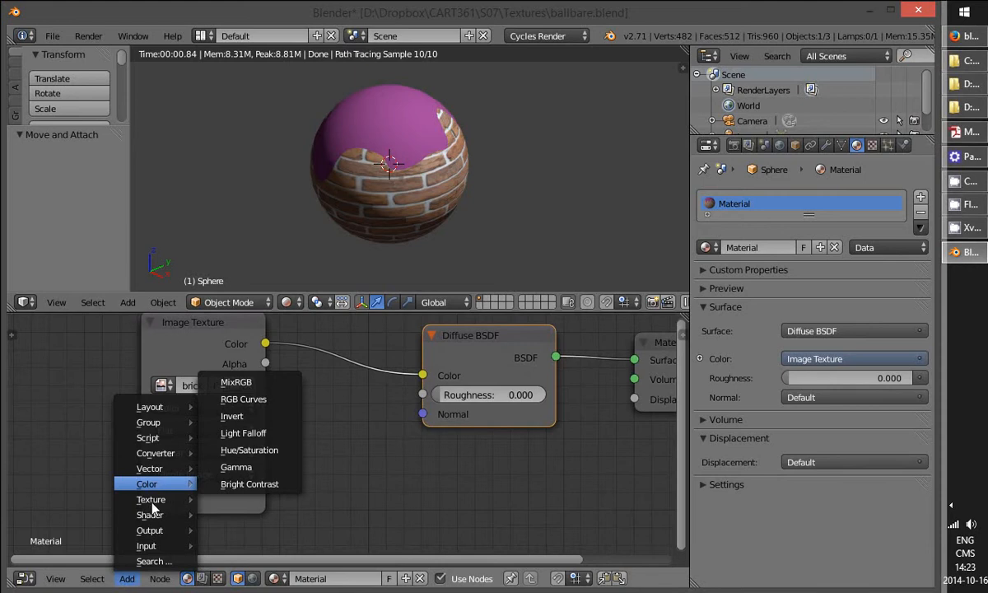
pyautogui.click(151, 499)
pyautogui.click(252, 331)
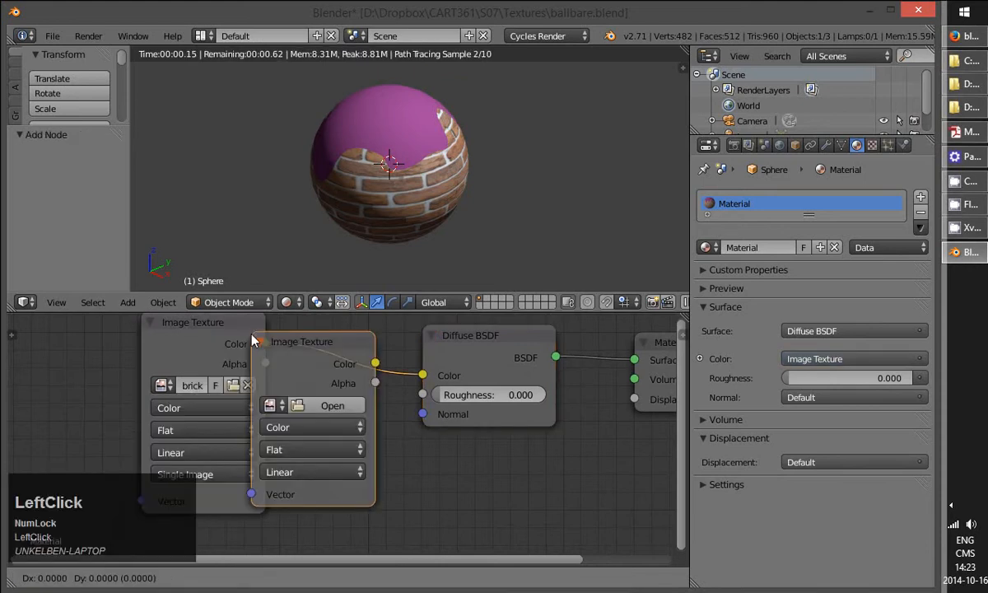
pyautogui.click(300, 491)
pyautogui.moveTo(377, 443); pyautogui.dragTo(377, 346, button='middle')
pyautogui.click(404, 470)
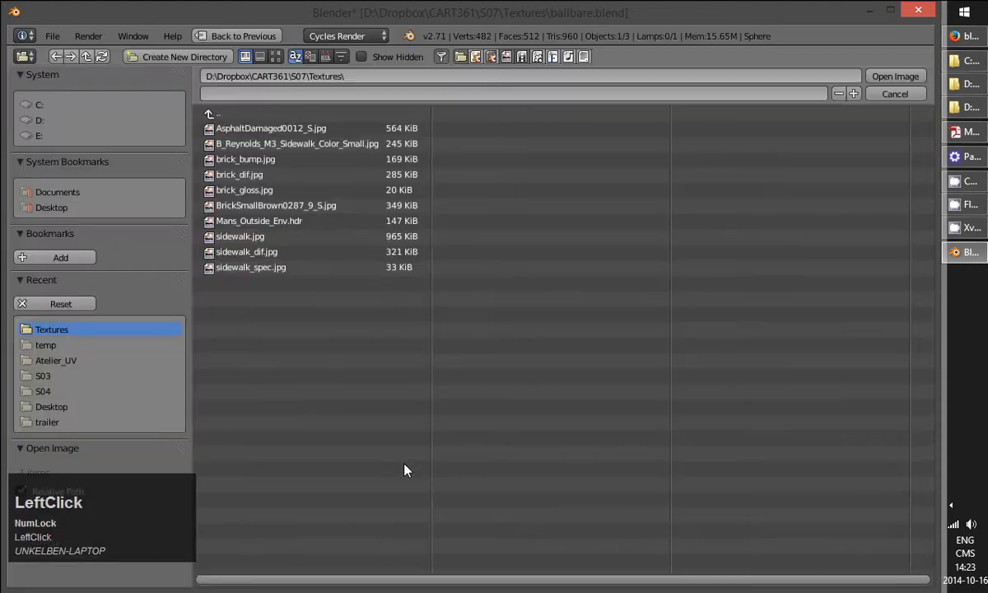
pyautogui.click(257, 160)
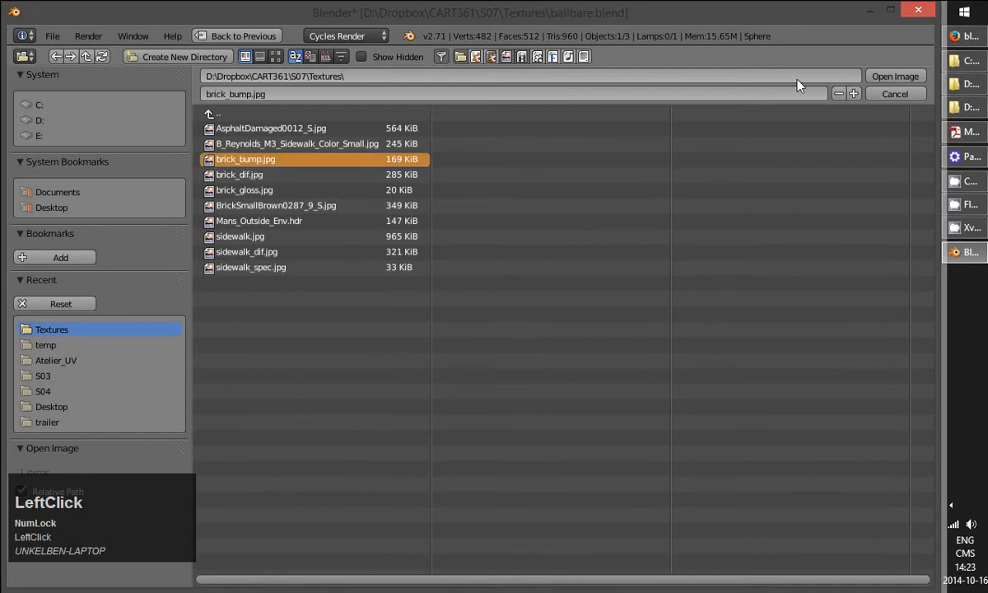
pyautogui.click(897, 76)
# Move both Image Texture nodes farther away from the Diffuse BSDF node to make room between them
pyautogui.moveTo(445, 387); pyautogui.dragTo(442, 410, button='middle')
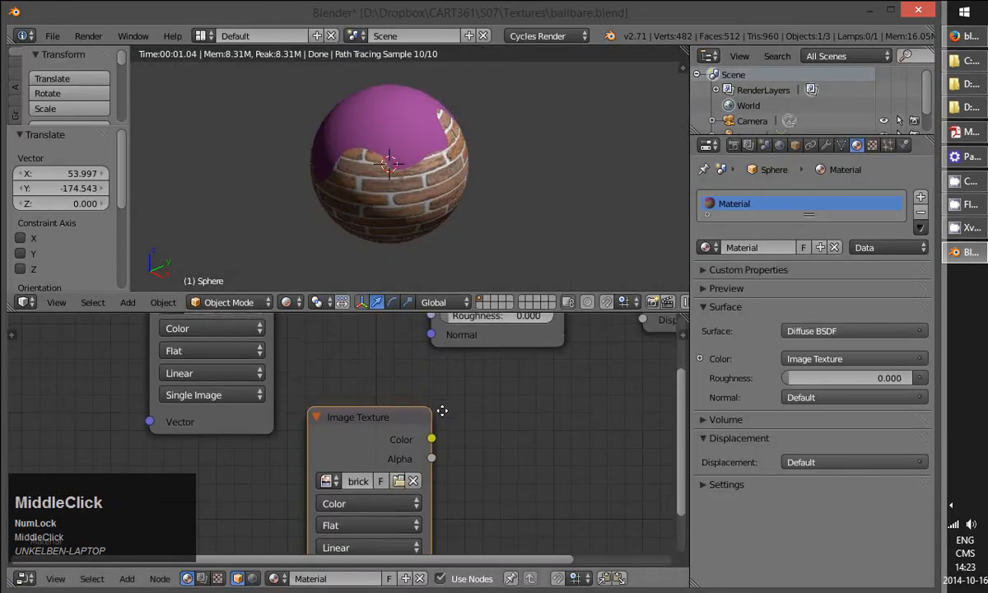
pyautogui.scroll(-3, 436, 419)
pyautogui.moveTo(245, 330); pyautogui.dragTo(171, 318)
pyautogui.moveTo(323, 437); pyautogui.dragTo(234, 435)
pyautogui.scroll(2, 342, 424)
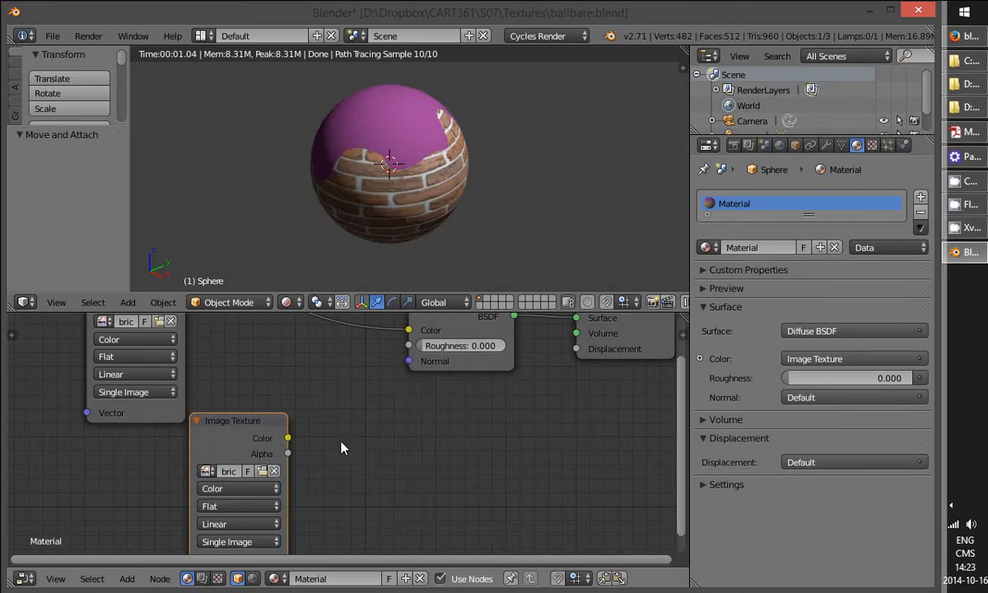
# Add a Bump node beside the brick_bump.jpg Image Texture node
pyautogui.click(127, 579)
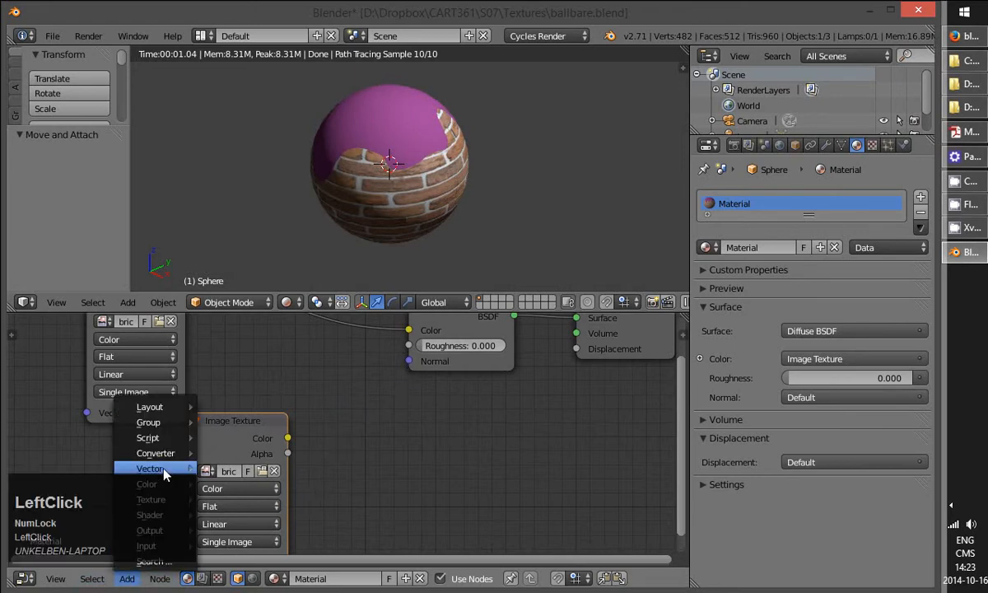
pyautogui.moveTo(165, 471)
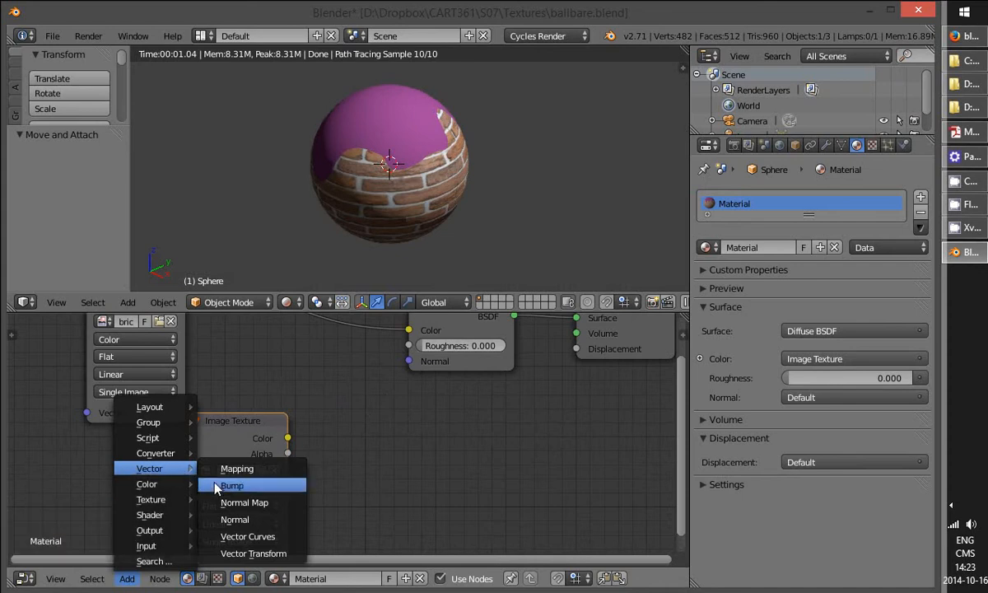
pyautogui.click(260, 486)
pyautogui.click(322, 409)
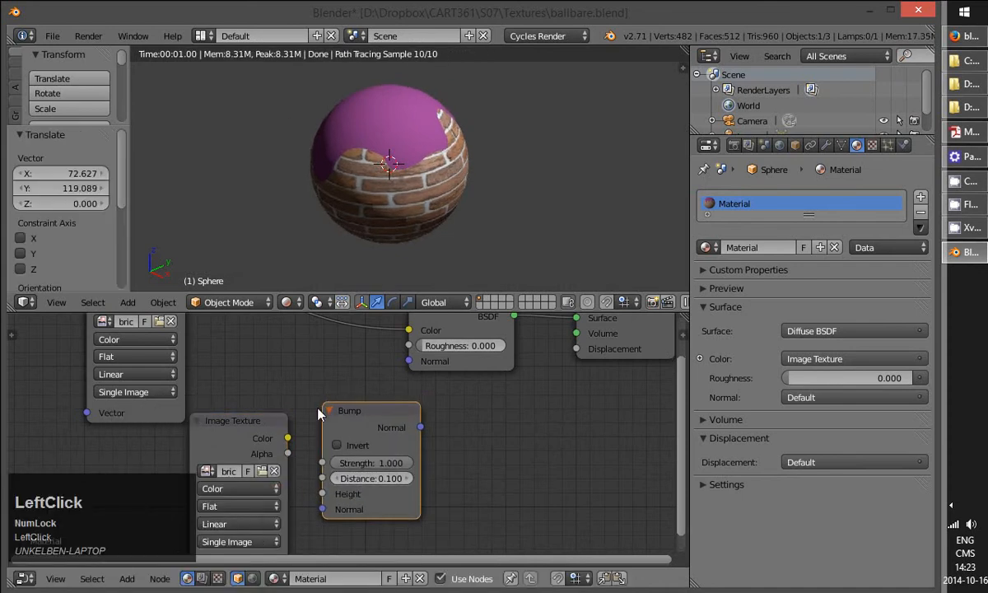
# Connect the brick_bump.jpg texture's Color to the Bump node's Height and the Bump's Normal output to the Diffuse BSDF's Normal
pyautogui.moveTo(240, 459); pyautogui.dragTo(195, 467)
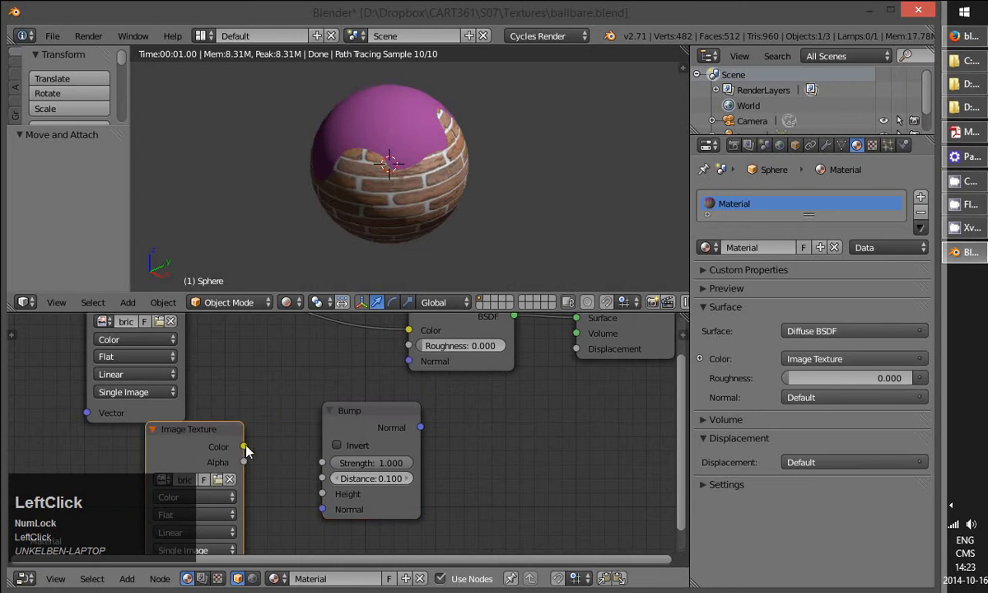
pyautogui.moveTo(244, 446); pyautogui.dragTo(322, 496)
pyautogui.moveTo(368, 412); pyautogui.dragTo(412, 370)
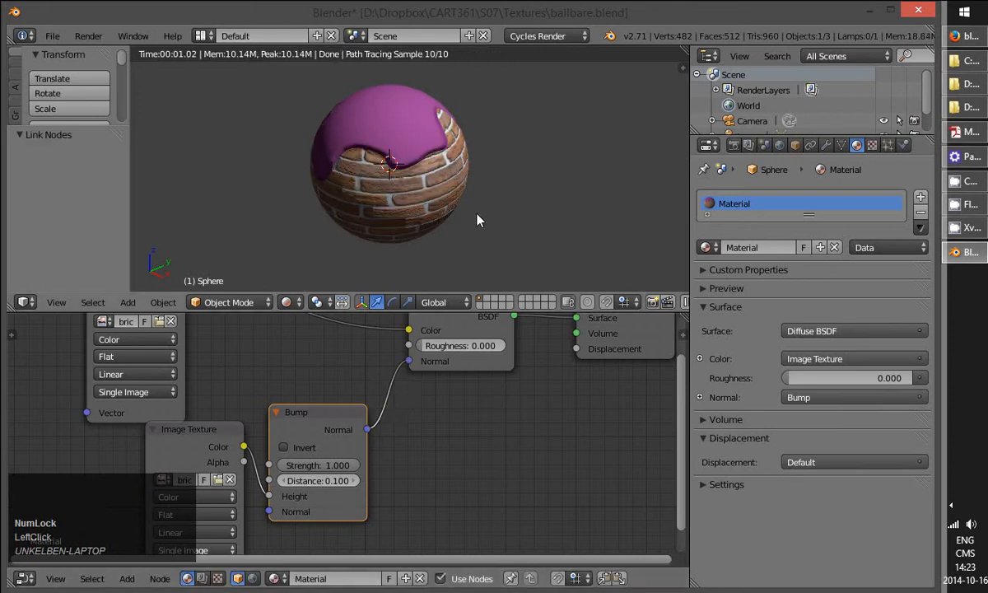
pyautogui.scroll(-5, 478, 217)
pyautogui.moveTo(478, 218); pyautogui.dragTo(390, 172, button='middle')
pyautogui.scroll(3, 413, 177)
pyautogui.scroll(4, 411, 177)
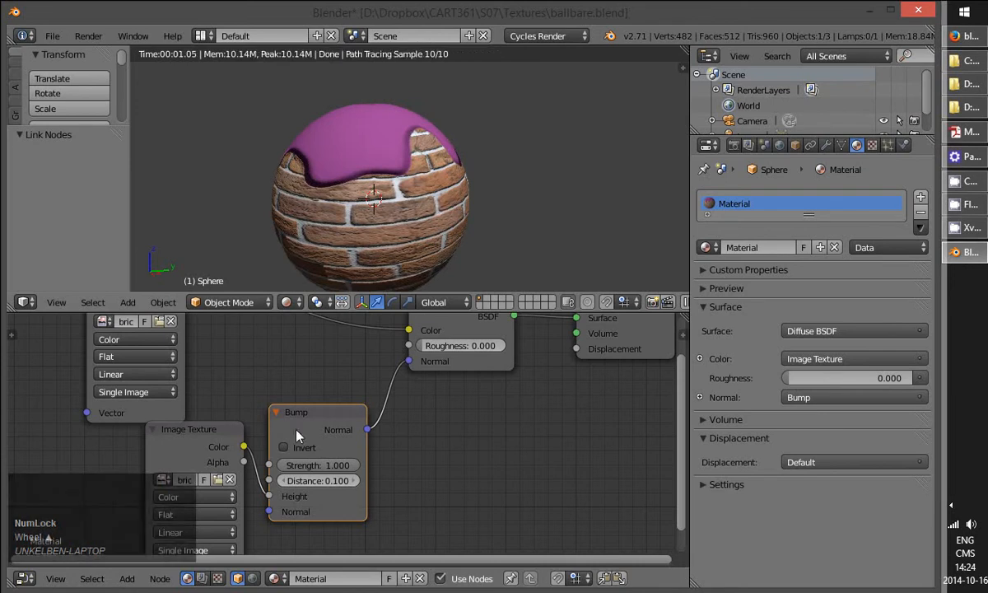
pyautogui.moveTo(219, 445); pyautogui.dragTo(196, 477)
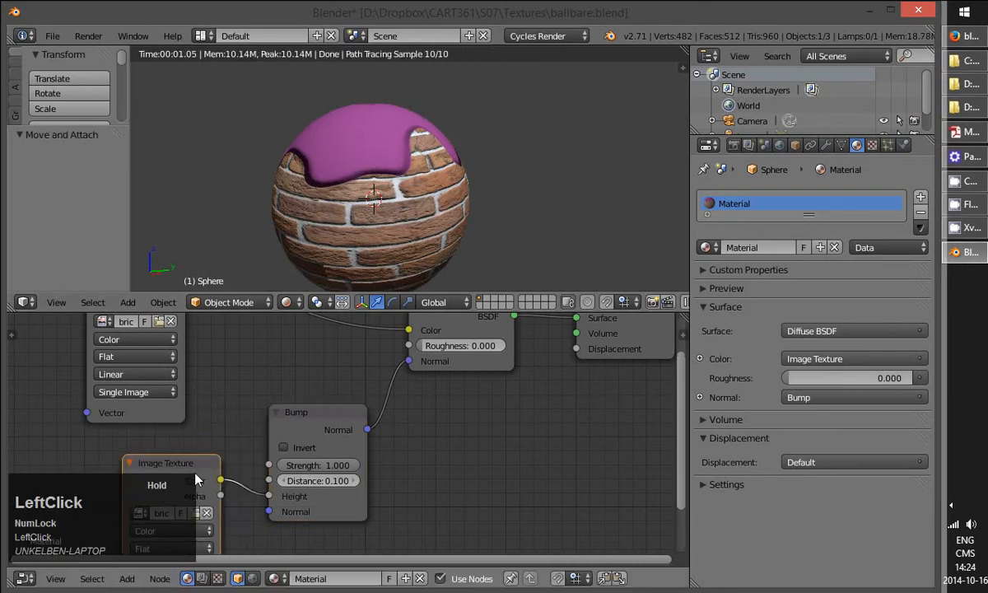
# Try a Distance of 0.01 on the Bump node and set it back to 0.1
pyautogui.click(329, 481)
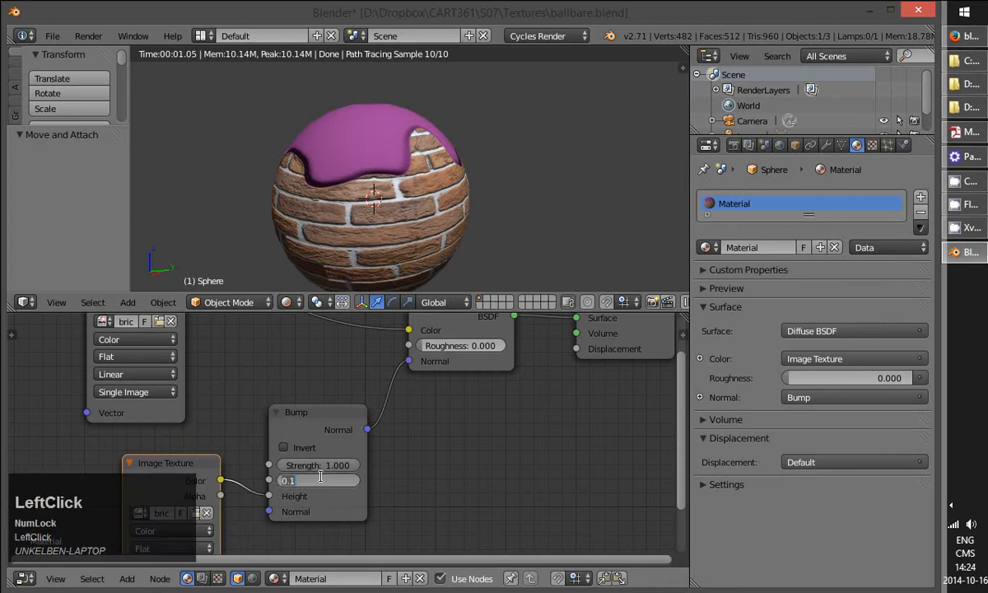
pyautogui.write('0')
pyautogui.press('Return')
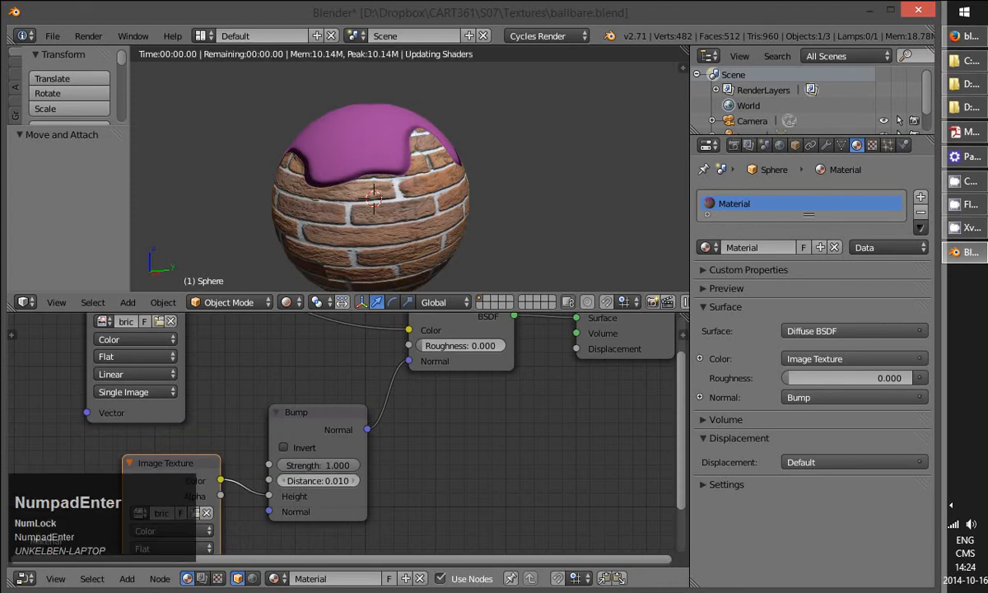
pyautogui.click(313, 480)
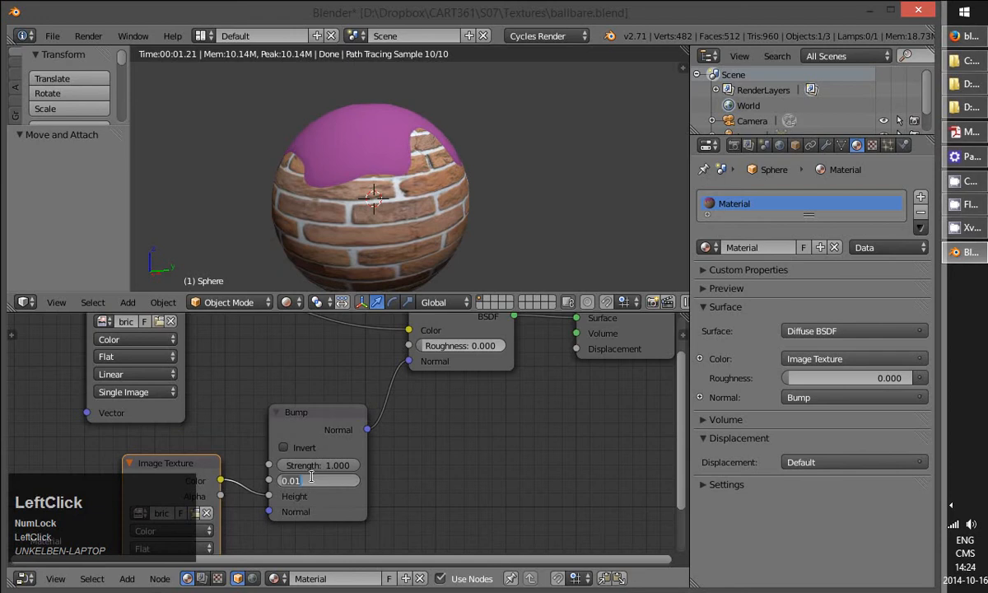
pyautogui.write('.1')
pyautogui.press('Return')
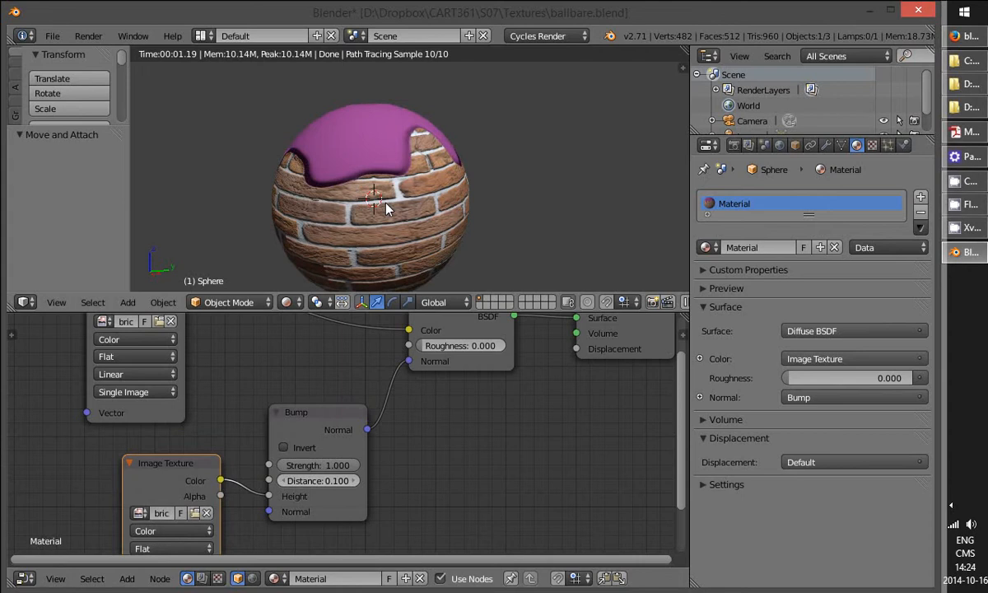
# Move the Bump node up beneath the Diffuse BSDF's input side and shift the Material Output node farther from the Diffuse BSDF
pyautogui.moveTo(481, 395); pyautogui.dragTo(417, 398, button='middle')
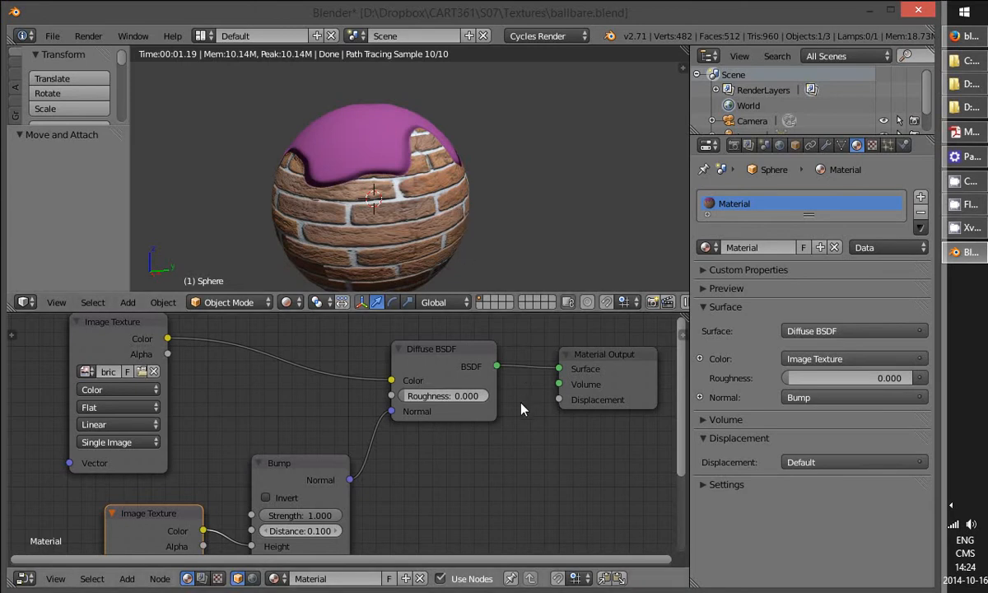
pyautogui.moveTo(295, 489); pyautogui.dragTo(283, 443)
pyautogui.click(596, 359)
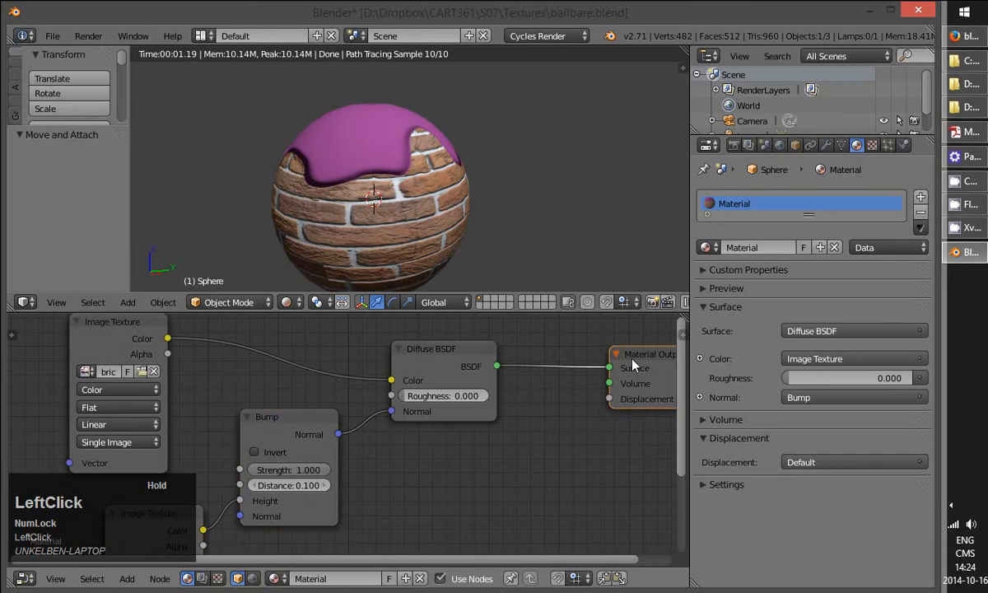
pyautogui.moveTo(427, 414); pyautogui.dragTo(326, 349, button='middle')
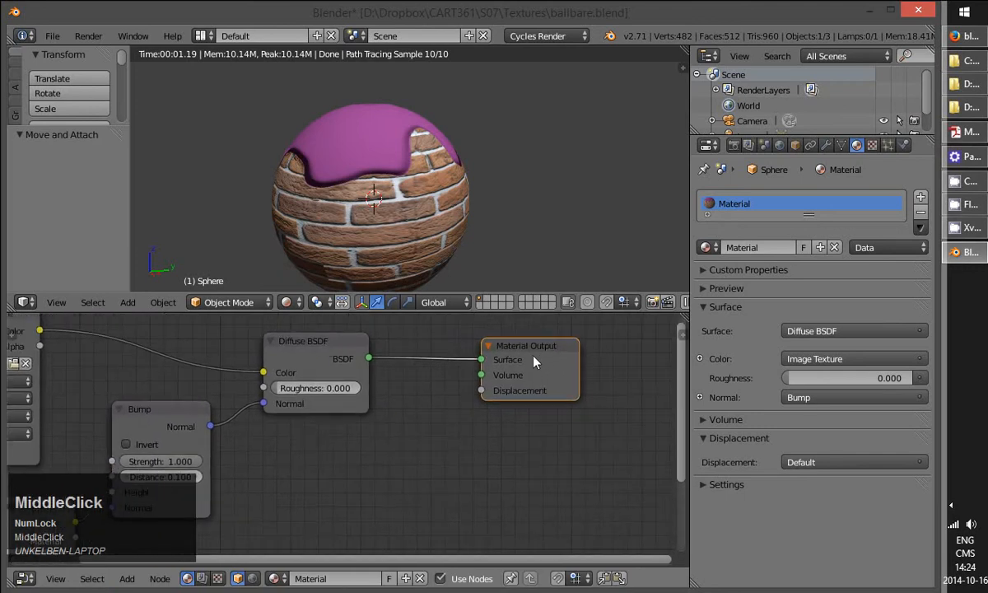
pyautogui.moveTo(534, 363); pyautogui.dragTo(602, 358)
pyautogui.click(127, 579)
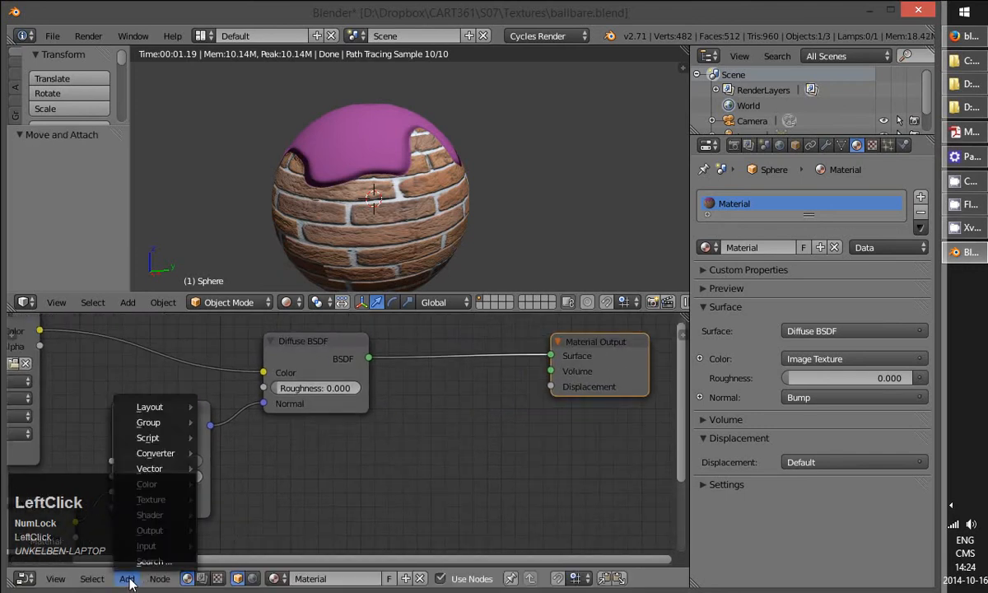
pyautogui.moveTo(158, 517)
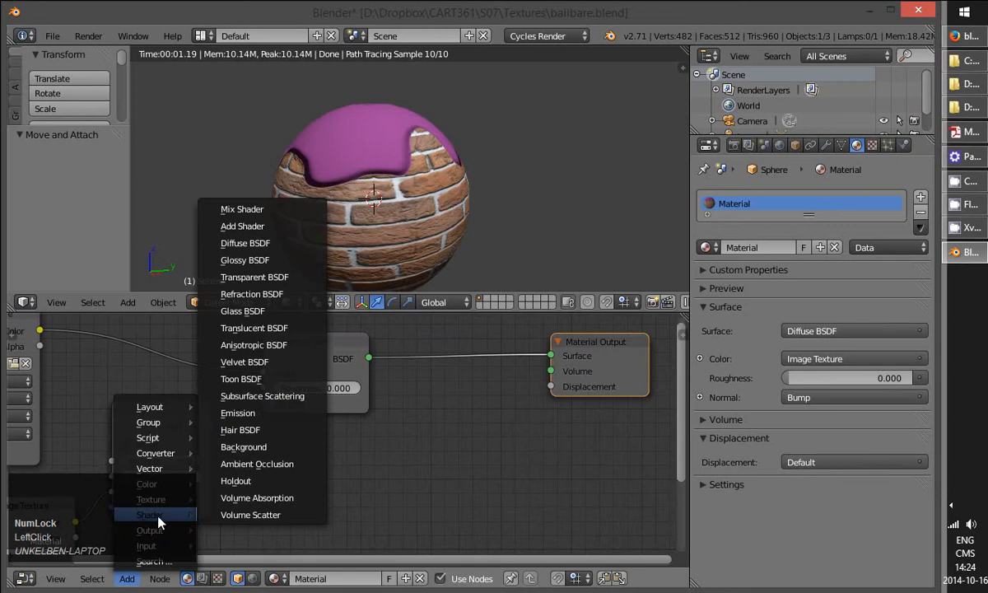
pyautogui.click(257, 260)
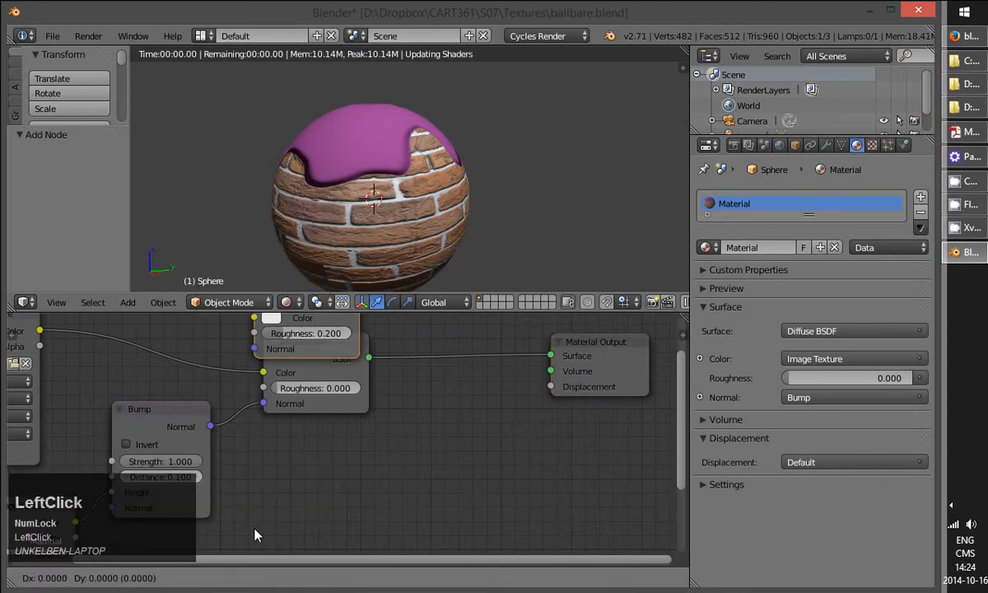
pyautogui.click(448, 421)
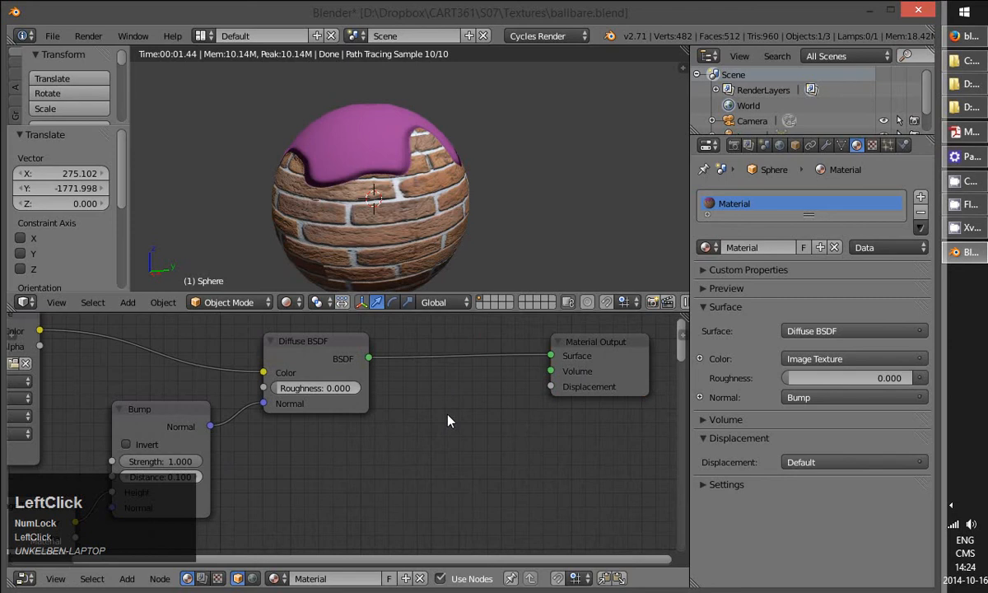
pyautogui.press('x')
# Enlarge the node editor and add a Glossy BSDF node below the Diffuse BSDF node
pyautogui.moveTo(339, 452); pyautogui.dragTo(382, 451, button='middle')
pyautogui.moveTo(424, 314); pyautogui.dragTo(430, 223)
pyautogui.click(127, 578)
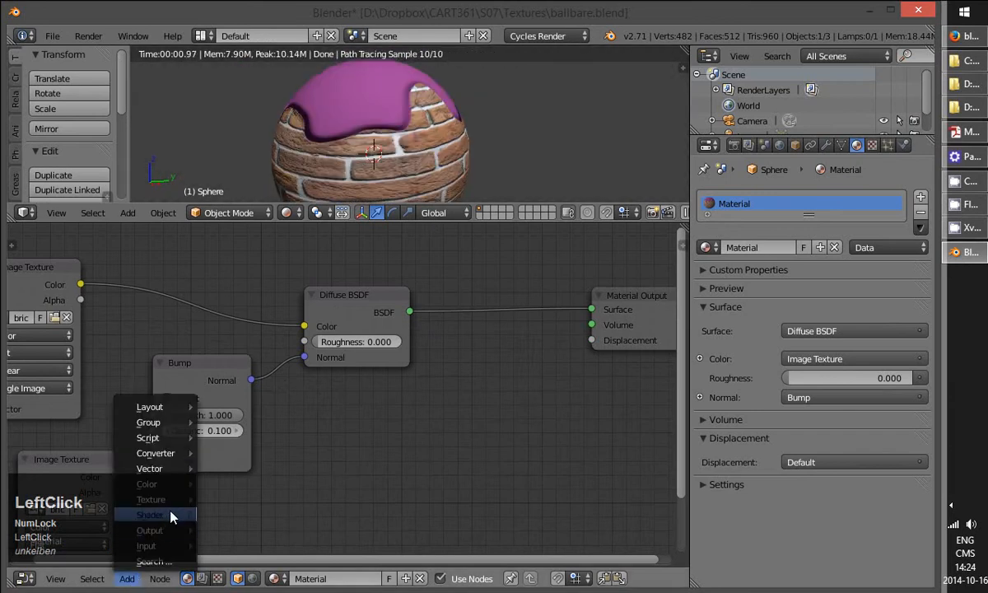
pyautogui.moveTo(164, 515)
pyautogui.click(245, 260)
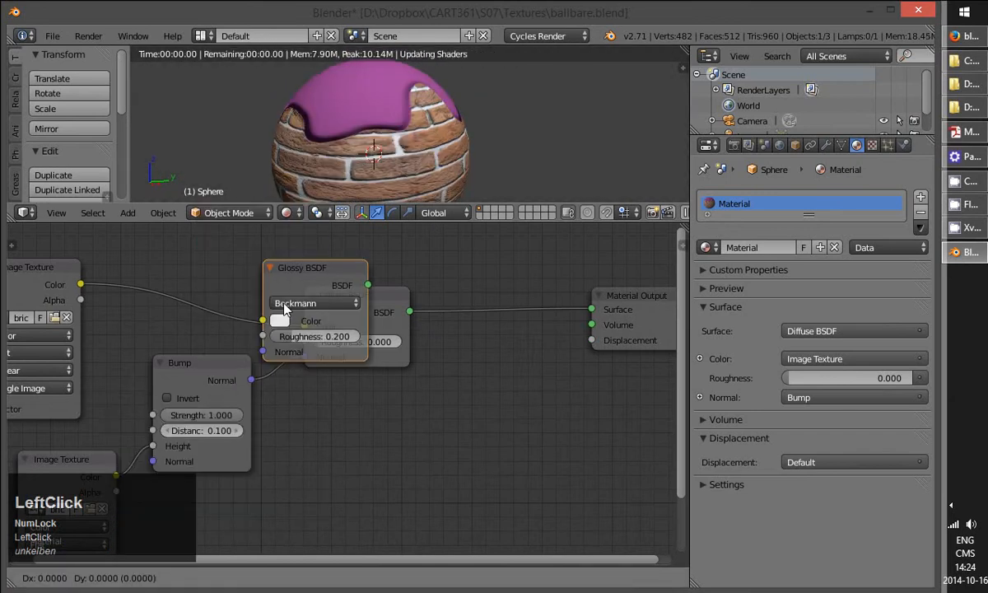
pyautogui.click(394, 414)
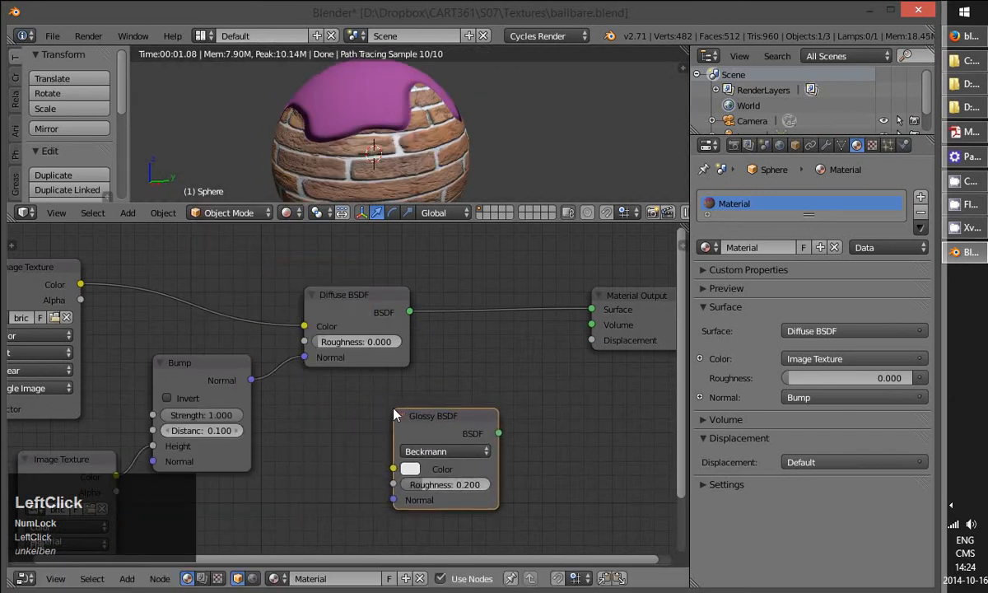
# Line up the Glossy BSDF beneath the Diffuse BSDF and cut the link from the Diffuse BSDF to the Material Output
pyautogui.moveTo(390, 294); pyautogui.dragTo(376, 322)
pyautogui.moveTo(416, 415); pyautogui.dragTo(332, 409)
pyautogui.moveTo(354, 300)
pyautogui.mouseDown()
pyautogui.moveTo(325, 297)
pyautogui.moveTo(343, 289)
pyautogui.moveTo(333, 291)
pyautogui.mouseUp()
pyautogui.keyDown('ctrl'); pyautogui.moveTo(452, 284); pyautogui.dragTo(482, 354); pyautogui.keyUp('ctrl')
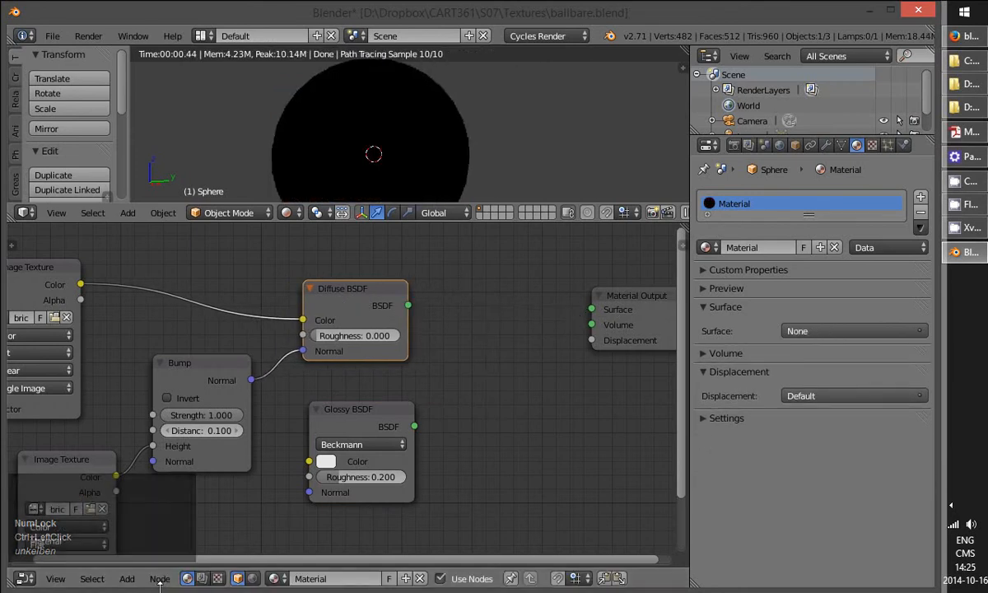
pyautogui.click(127, 578)
pyautogui.moveTo(165, 499)
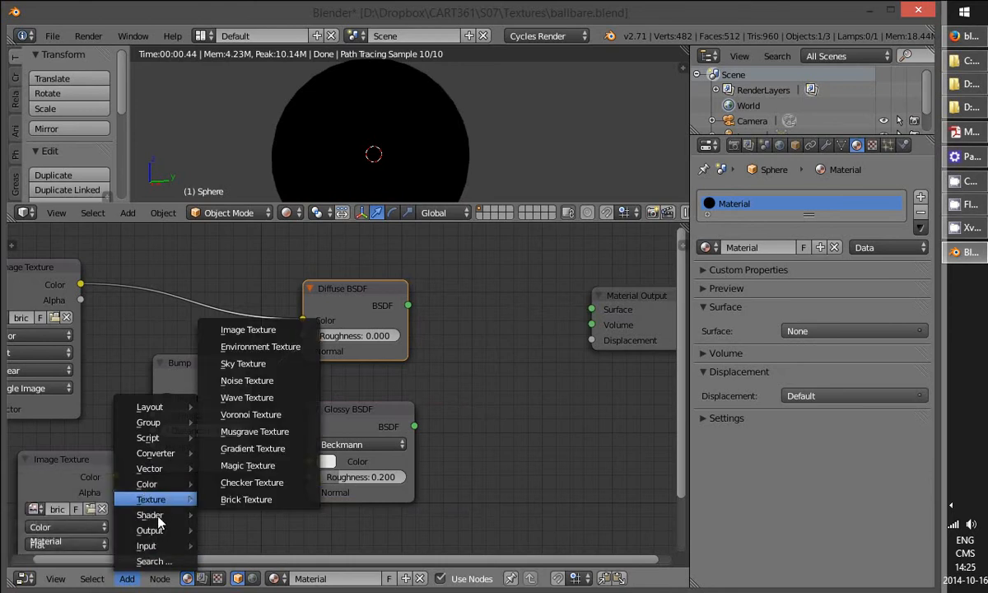
pyautogui.moveTo(164, 522)
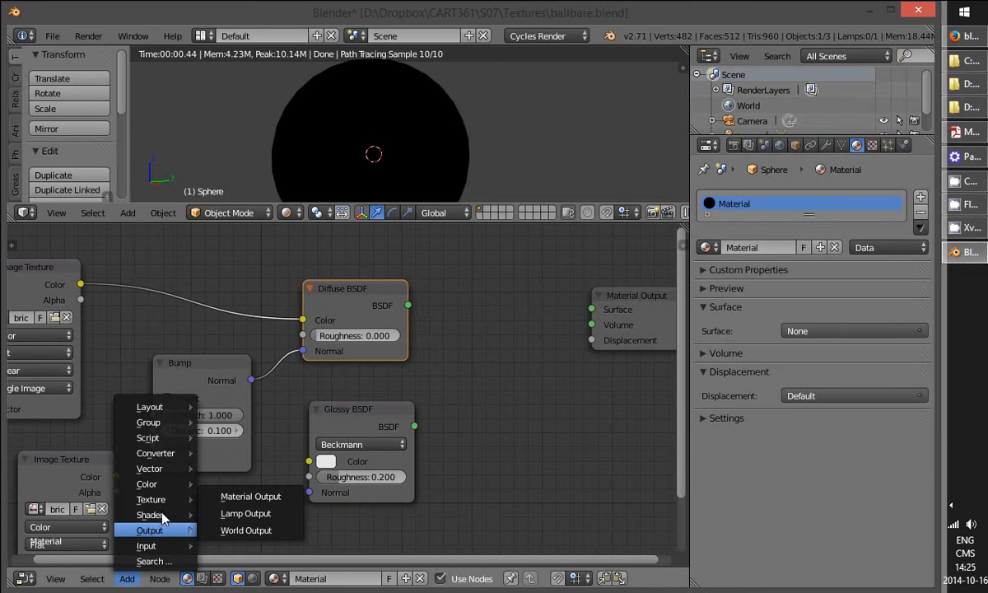
pyautogui.click(172, 516)
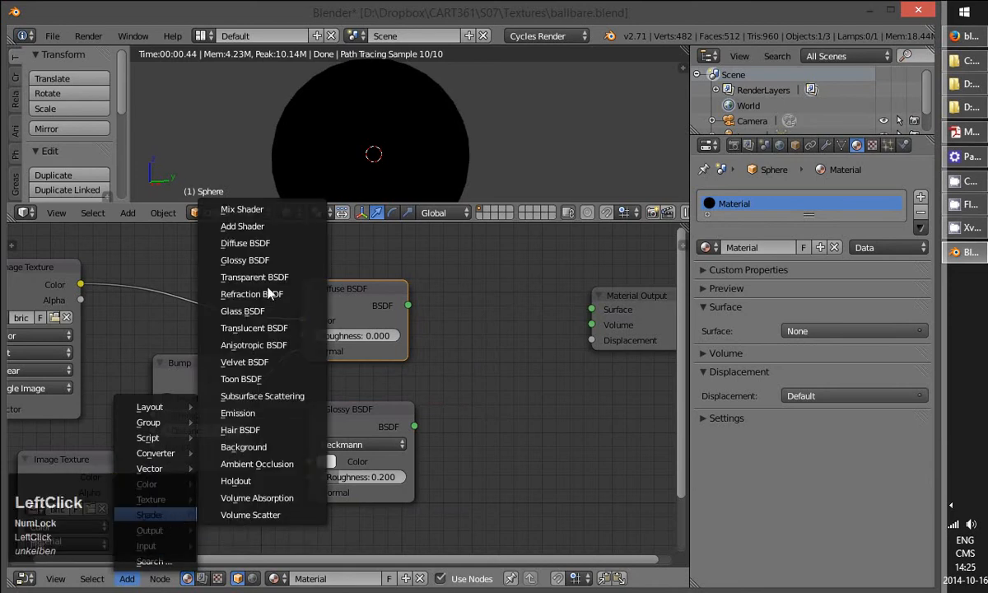
pyautogui.click(251, 215)
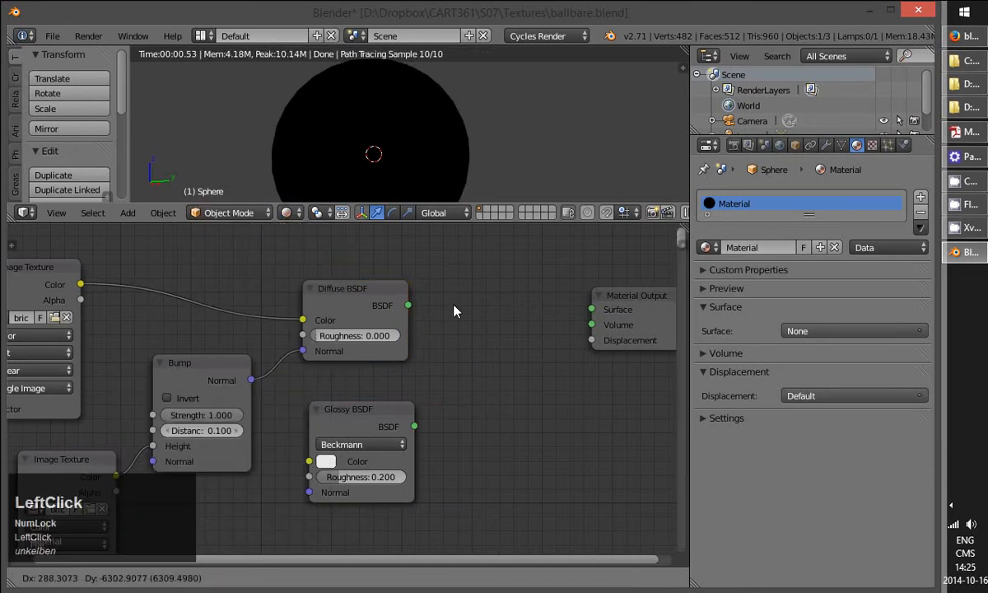
pyautogui.click(512, 390)
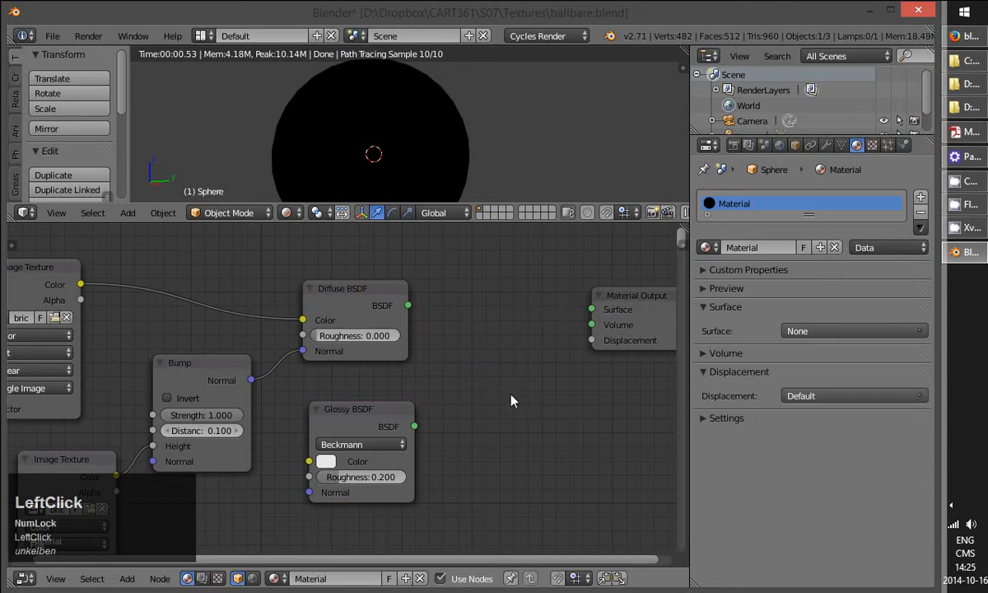
pyautogui.press('Delete')
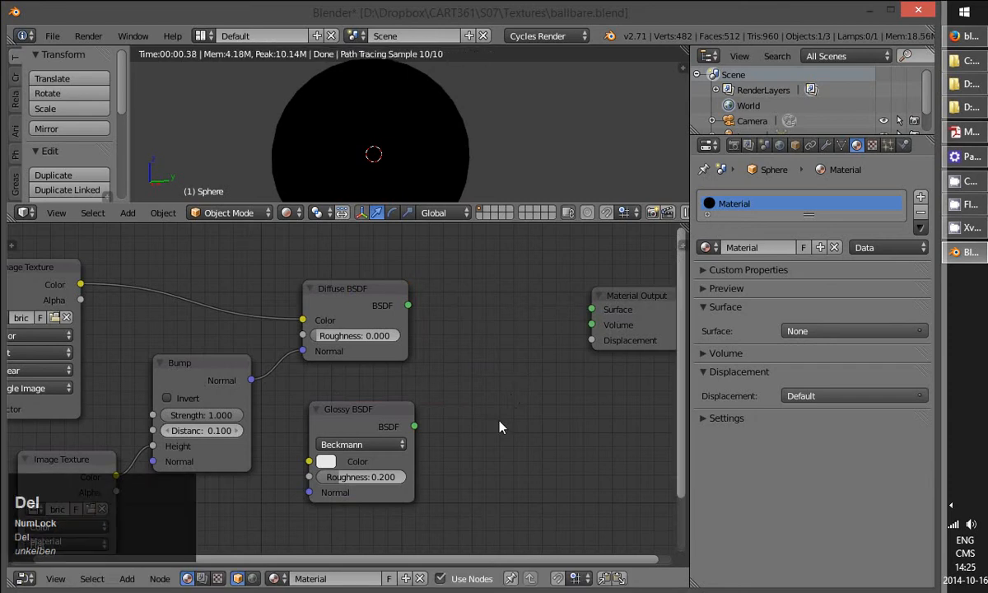
pyautogui.click(127, 578)
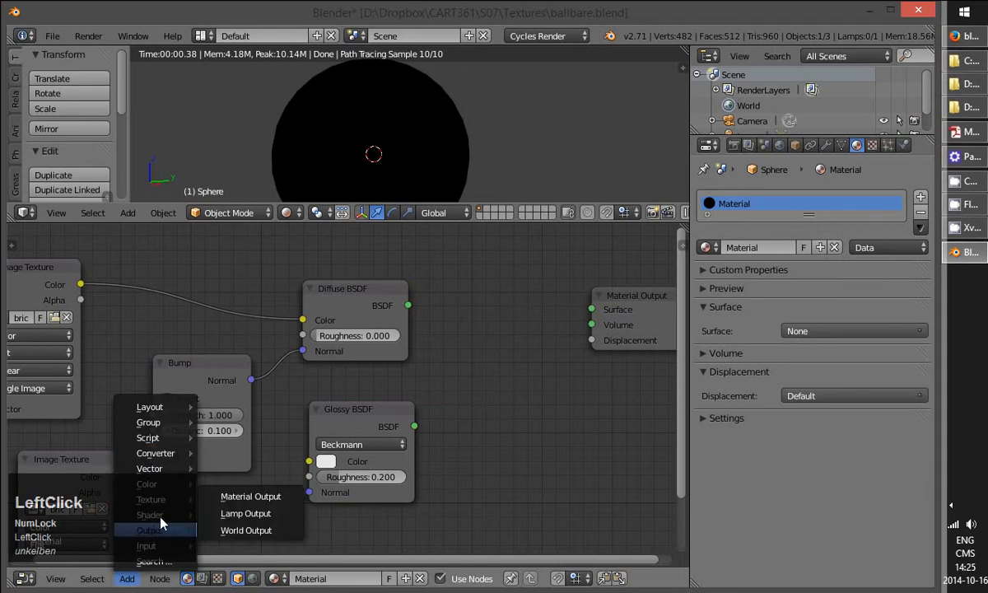
pyautogui.moveTo(170, 515)
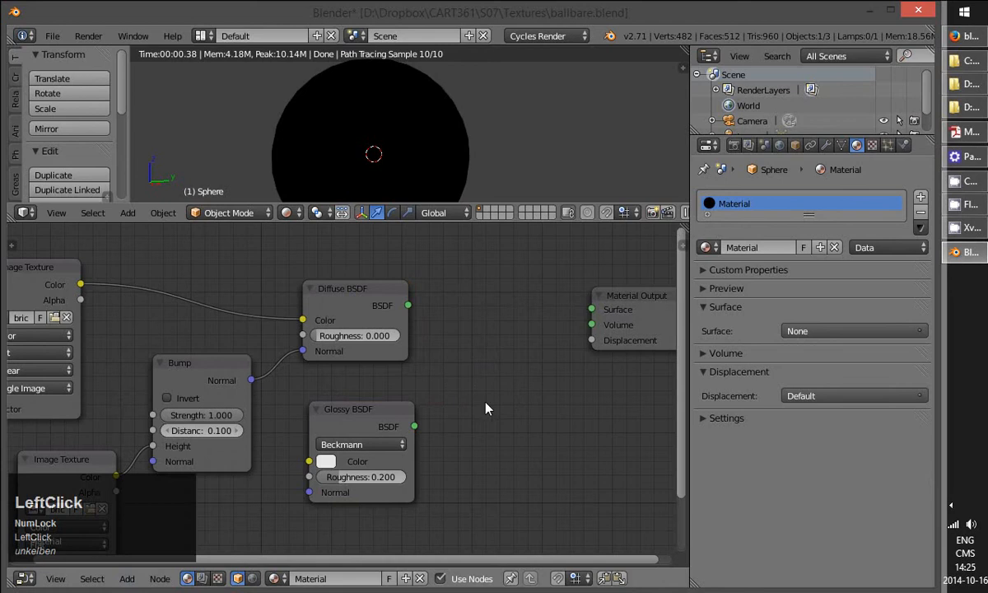
# Maximize the node editor, add a Mix Shader node between the BSDF nodes and the Material Output, and restore the layout
pyautogui.hotkey('ctrl', 'Up')
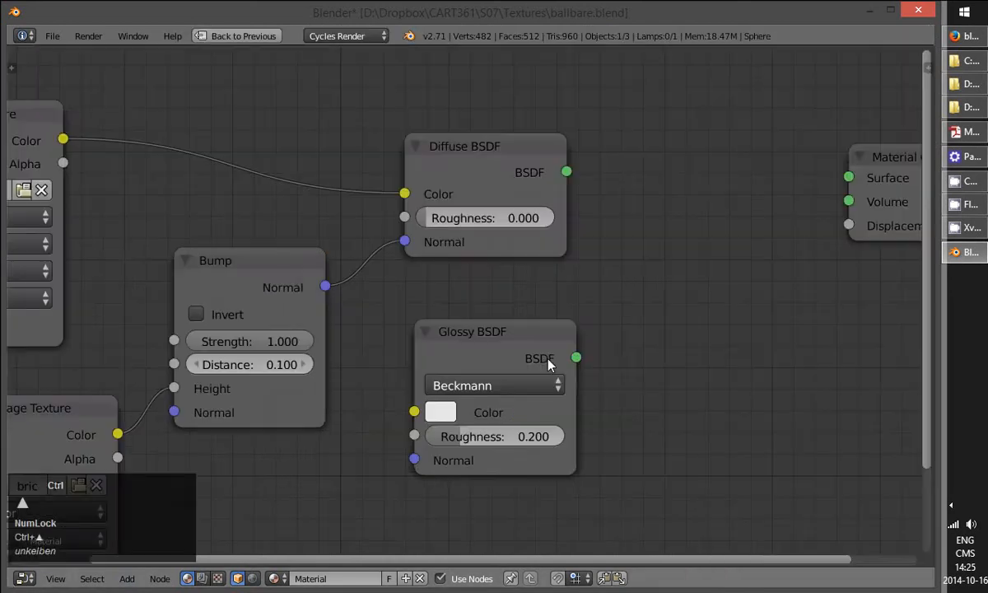
pyautogui.click(125, 580)
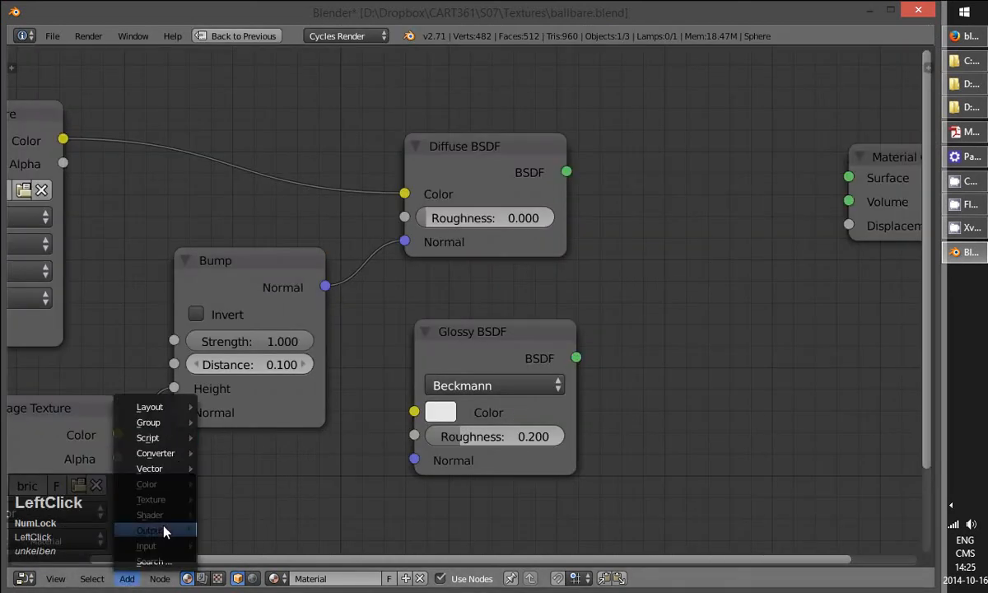
pyautogui.click(258, 215)
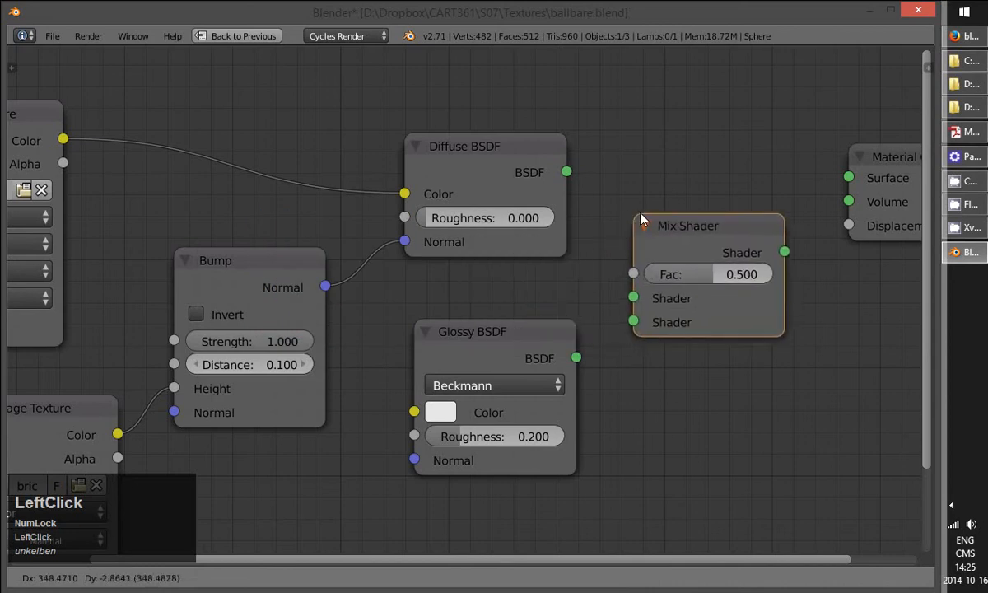
pyautogui.click(636, 218)
pyautogui.hotkey('ctrl', 'Up')
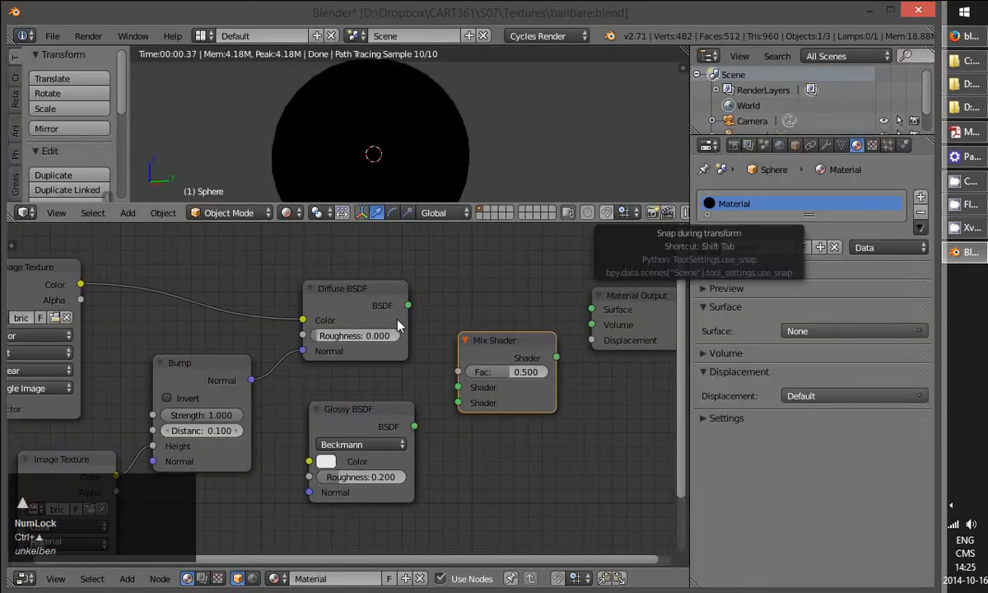
# Connect the Diffuse BSDF and Glossy BSDF to the Mix Shader's first and second Shader inputs, and its output to the Material Output's Surface
pyautogui.moveTo(408, 307); pyautogui.dragTo(459, 387)
pyautogui.moveTo(414, 426); pyautogui.dragTo(458, 403)
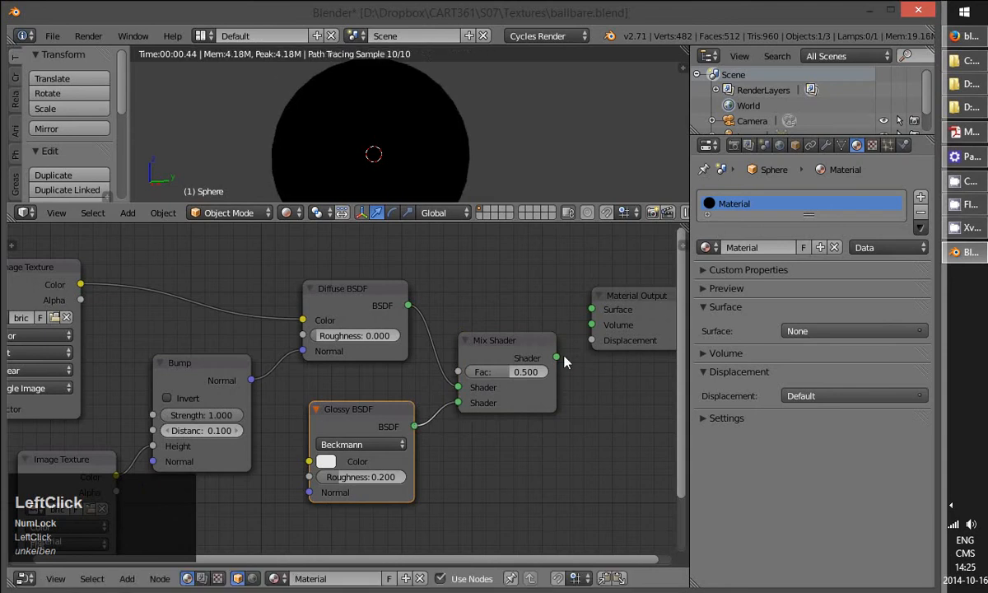
pyautogui.moveTo(557, 357); pyautogui.dragTo(591, 309)
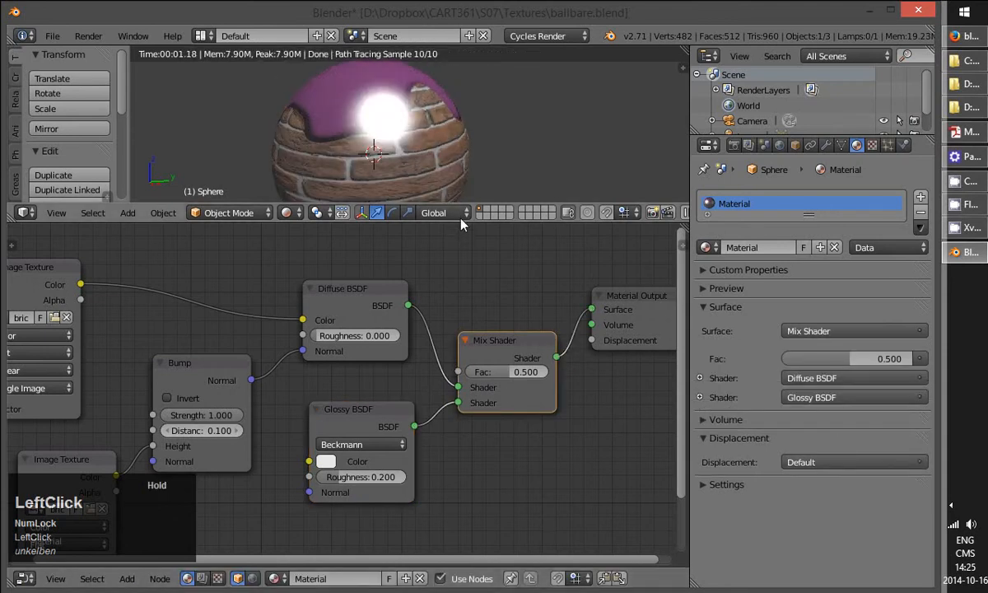
# Enlarge the 3D viewport slightly and examine the glossy highlight on the sphere from different angles
pyautogui.moveTo(463, 224); pyautogui.dragTo(464, 246)
pyautogui.moveTo(372, 180); pyautogui.dragTo(373, 145, button='middle')
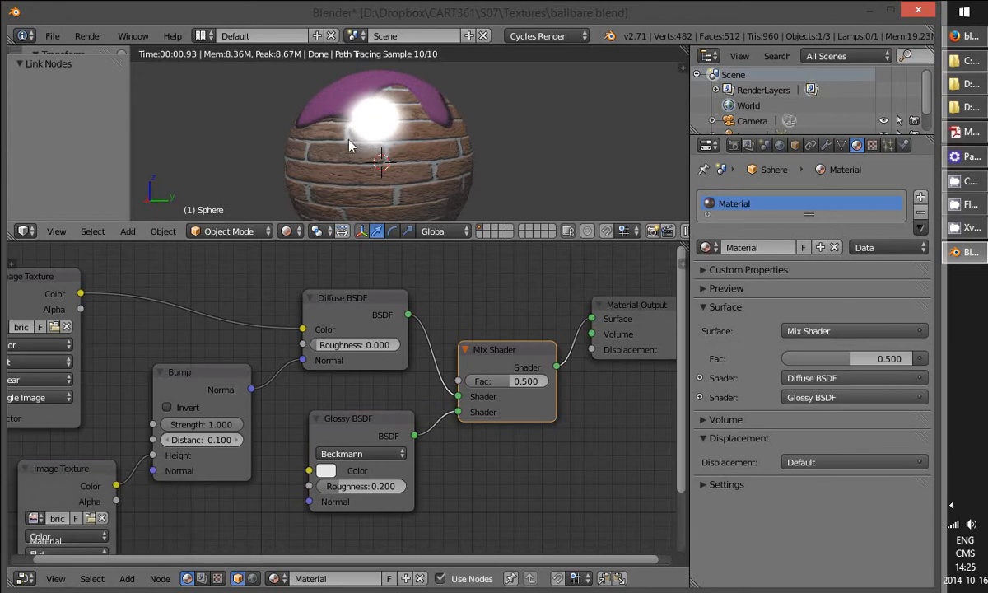
pyautogui.moveTo(349, 145); pyautogui.dragTo(414, 143, button='middle')
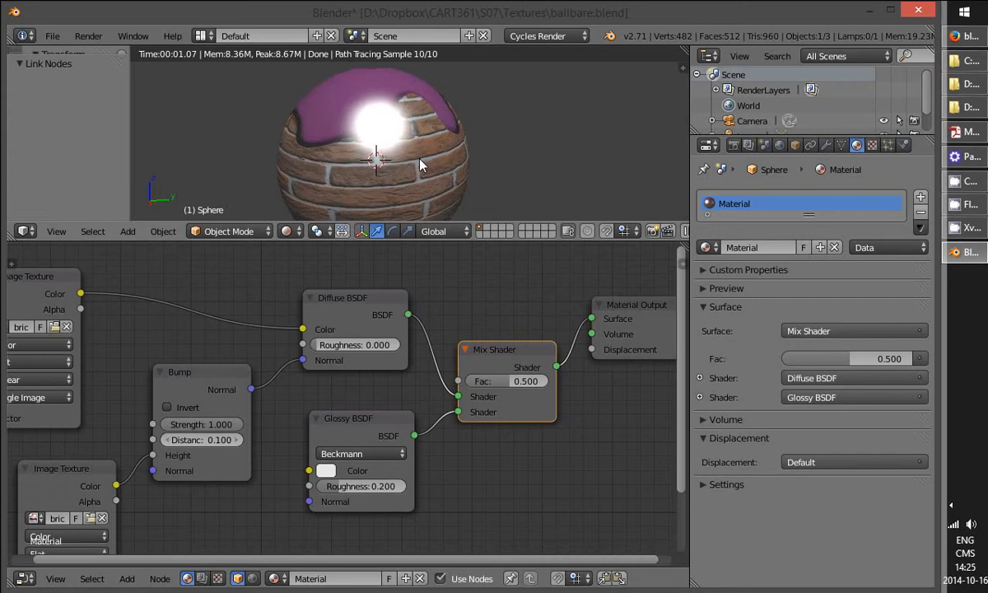
pyautogui.moveTo(484, 243); pyautogui.dragTo(497, 250)
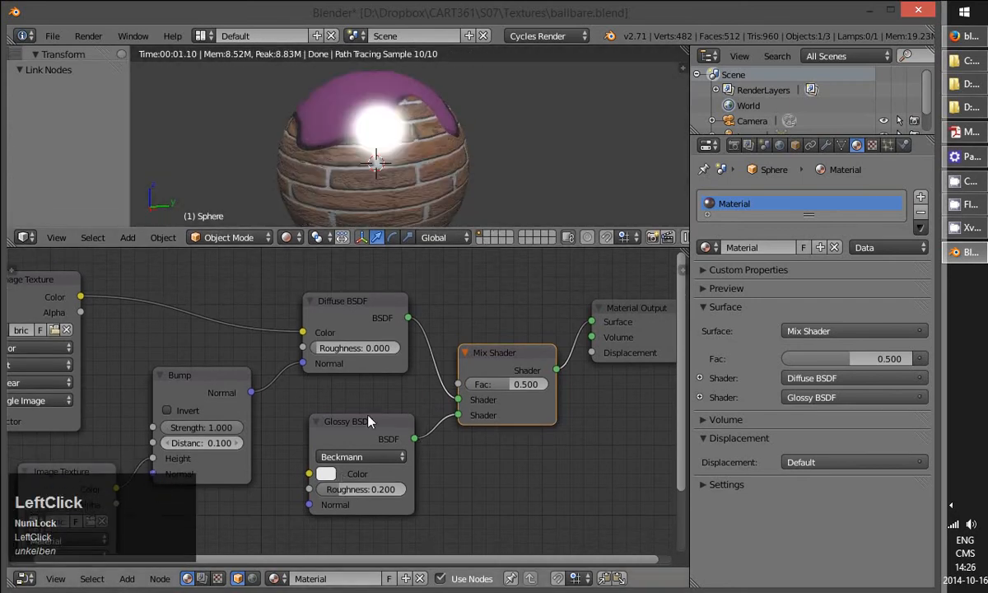
# Try a green Glossy BSDF color with the Mix Shader's Fac at 0.636, and set the color back to white
pyautogui.click(328, 487)
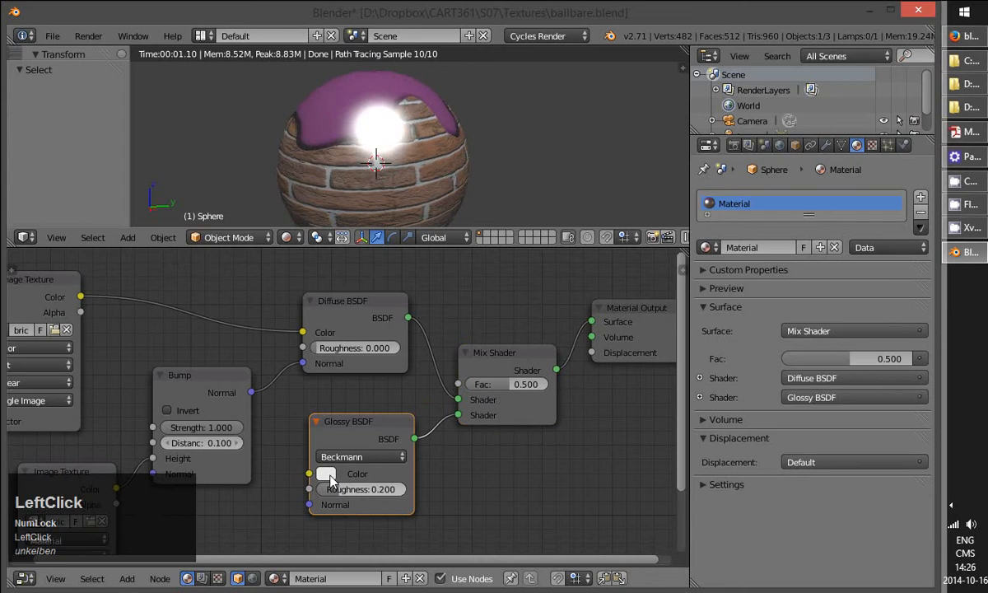
pyautogui.click(328, 476)
pyautogui.moveTo(371, 322); pyautogui.dragTo(316, 296)
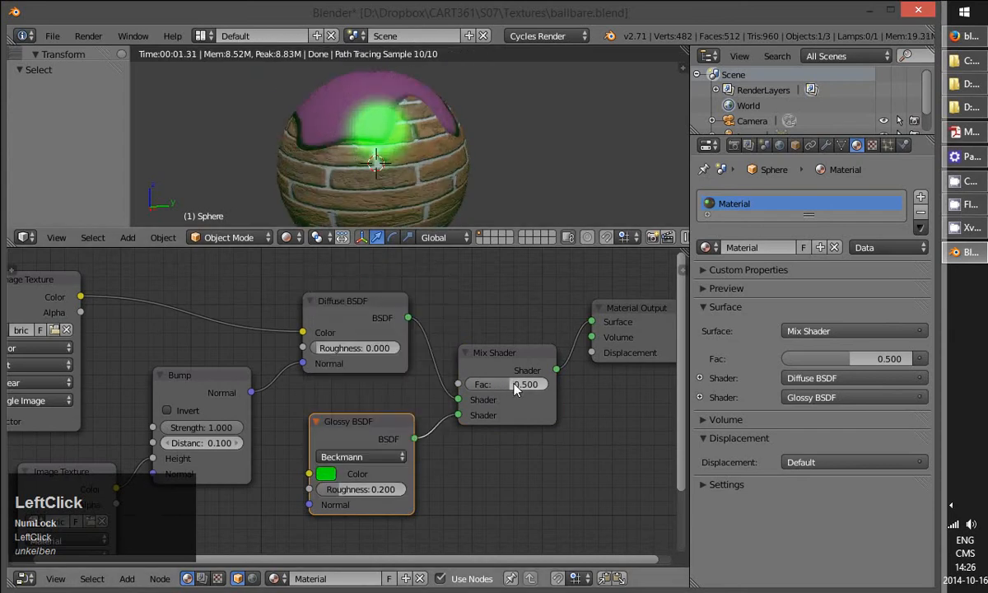
pyautogui.moveTo(515, 388)
pyautogui.mouseDown()
pyautogui.moveTo(482, 389)
pyautogui.moveTo(526, 386)
pyautogui.mouseUp()
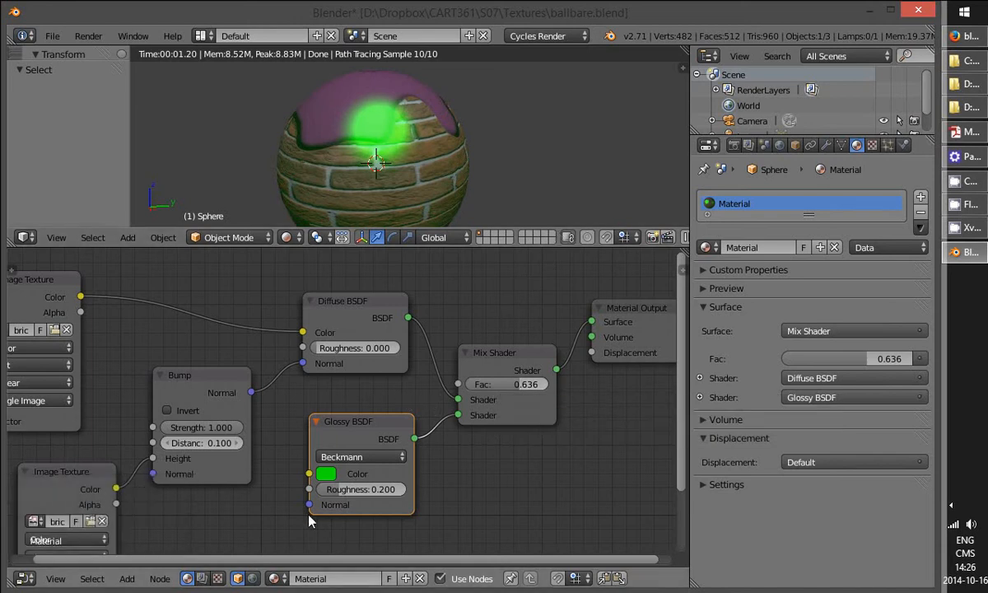
pyautogui.click(327, 475)
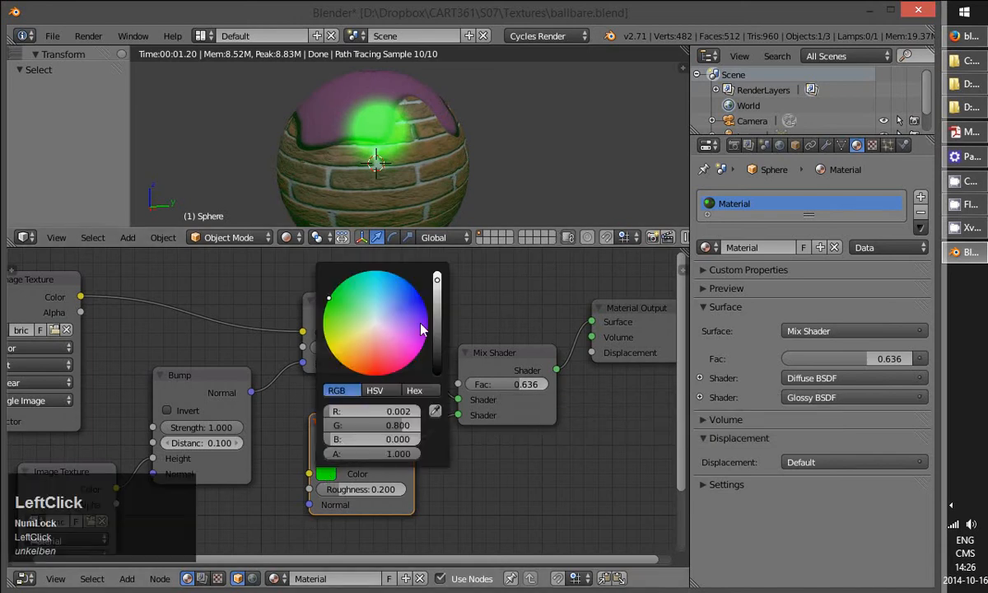
pyautogui.click(376, 325)
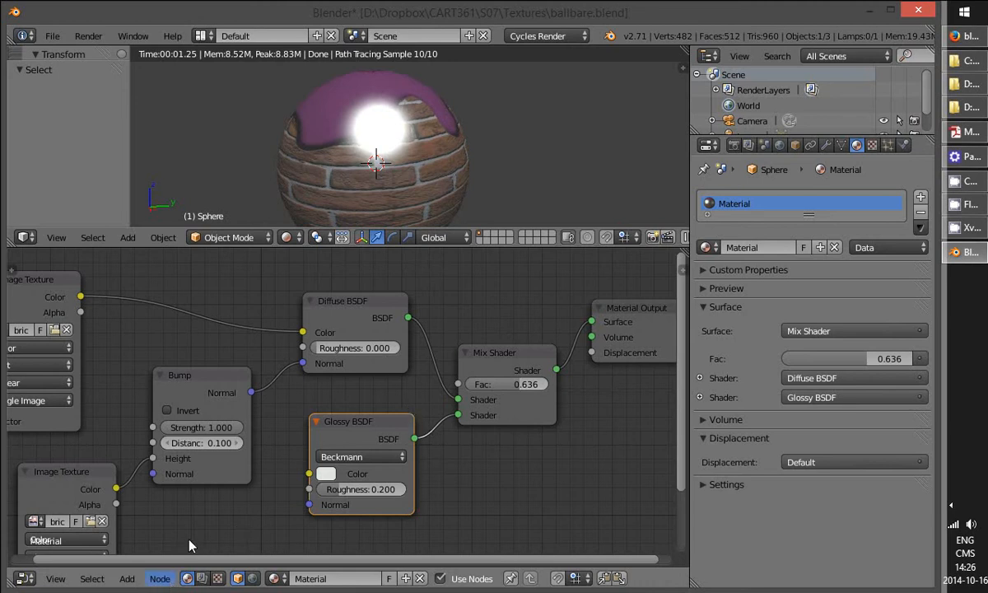
# Add an Image Texture node below the Bump and Glossy BSDF nodes and load brick_gloss.jpg into it
pyautogui.moveTo(261, 514); pyautogui.dragTo(302, 380, button='middle')
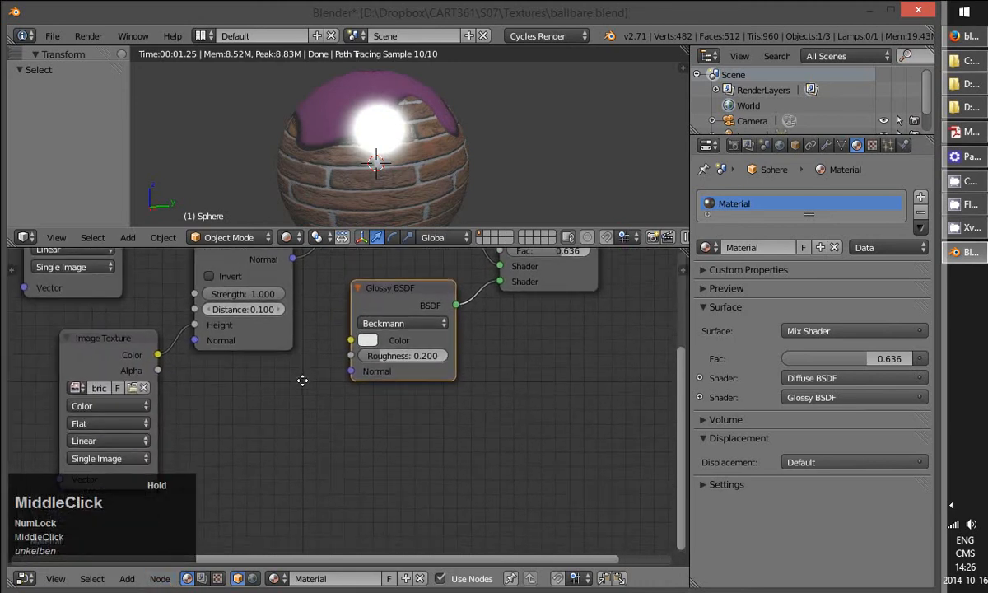
pyautogui.click(128, 579)
pyautogui.moveTo(147, 483)
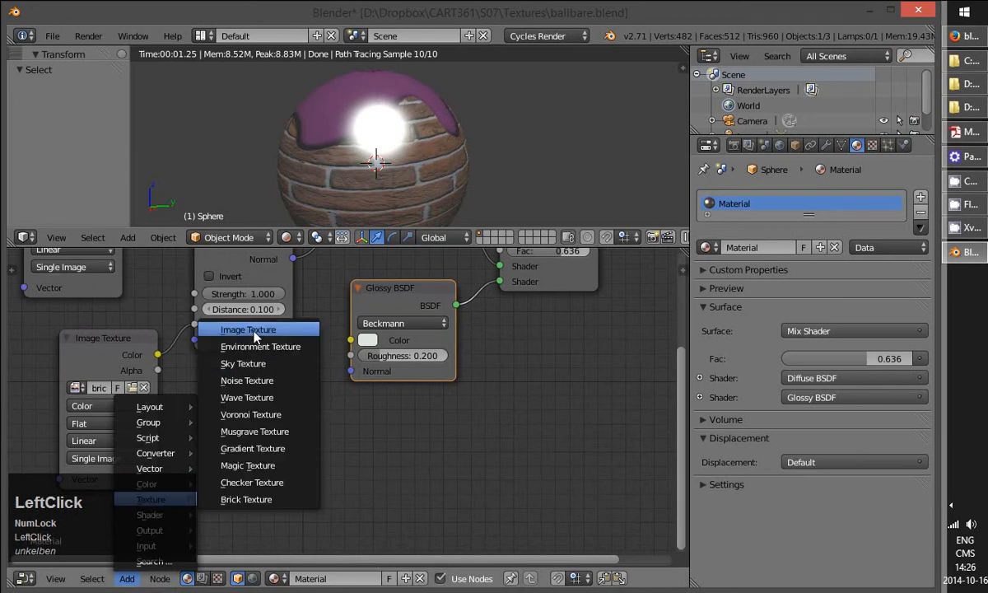
pyautogui.click(255, 336)
pyautogui.click(224, 384)
pyautogui.moveTo(376, 278); pyautogui.dragTo(388, 284)
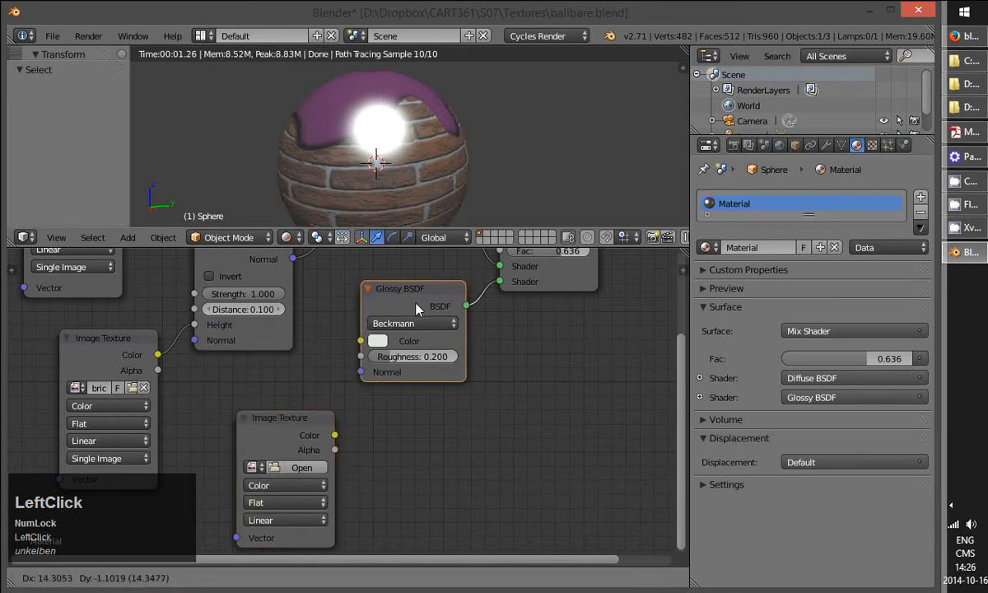
pyautogui.click(303, 467)
pyautogui.click(262, 190)
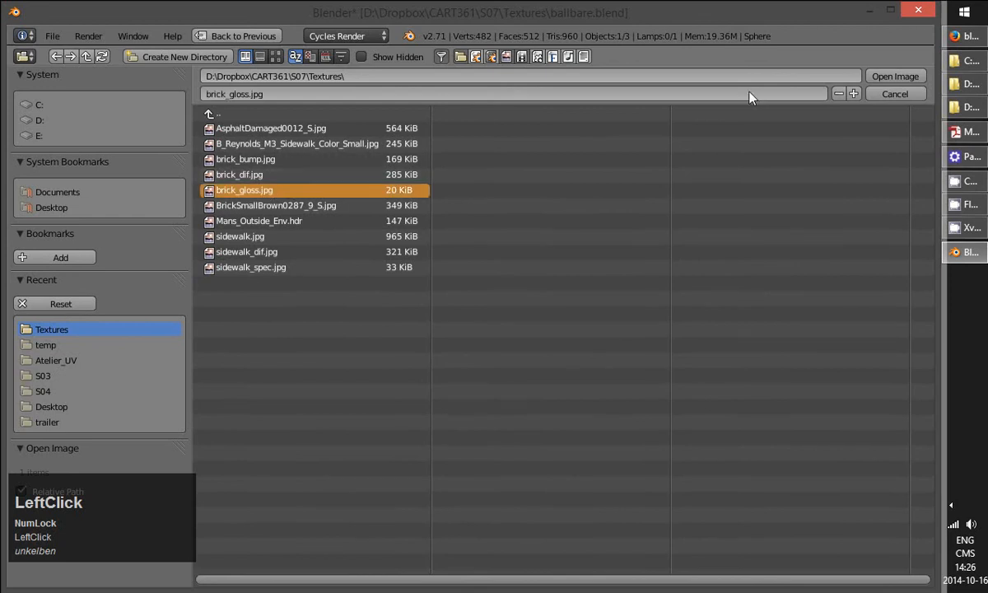
pyautogui.click(897, 79)
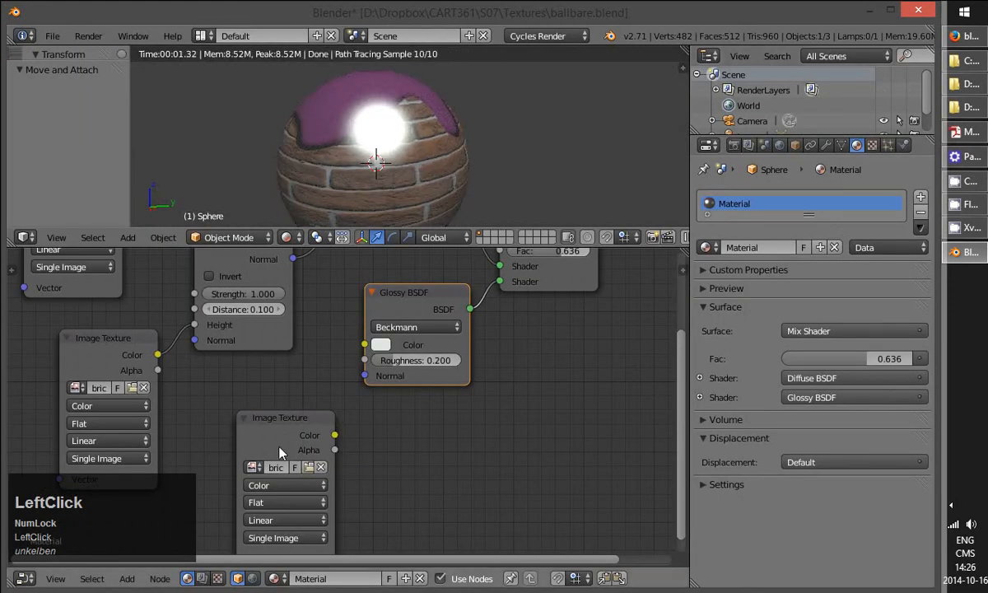
# Spread the nodes out, moving the Mix Shader and Material Output away from the BSDF nodes and the gloss Image Texture below them
pyautogui.moveTo(281, 453); pyautogui.dragTo(259, 424)
pyautogui.moveTo(471, 425); pyautogui.dragTo(423, 482, button='middle')
pyautogui.moveTo(226, 451); pyautogui.dragTo(516, 390)
pyautogui.moveTo(585, 346); pyautogui.dragTo(471, 400, button='middle')
pyautogui.moveTo(544, 303); pyautogui.dragTo(622, 305)
pyautogui.moveTo(390, 340); pyautogui.dragTo(492, 326)
pyautogui.moveTo(239, 404); pyautogui.dragTo(200, 390)
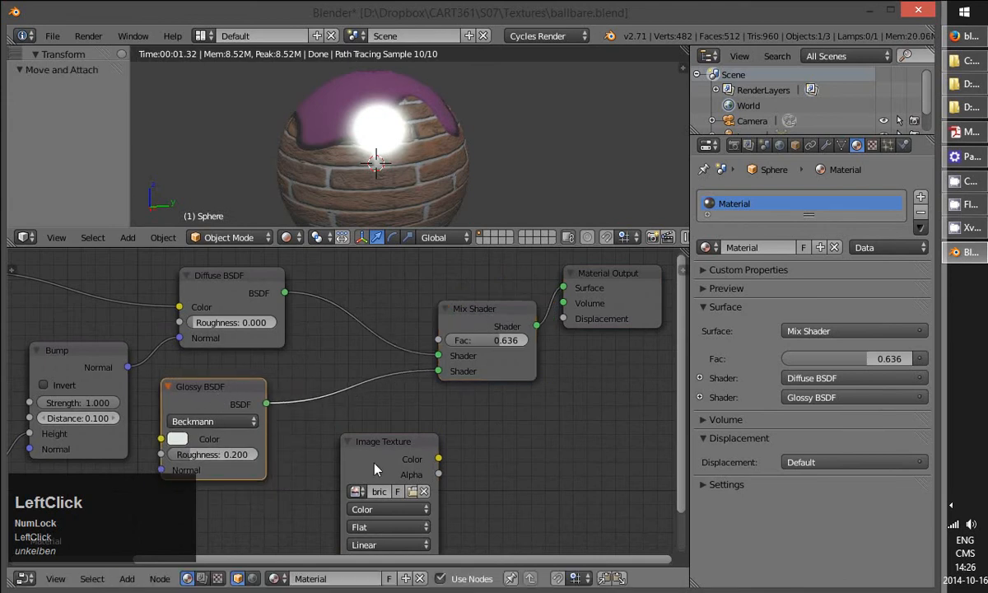
# Place the brick_gloss.jpg texture beside the Glossy BSDF and connect its Color output to the Mix Shader's Fac
pyautogui.moveTo(376, 467); pyautogui.dragTo(325, 445)
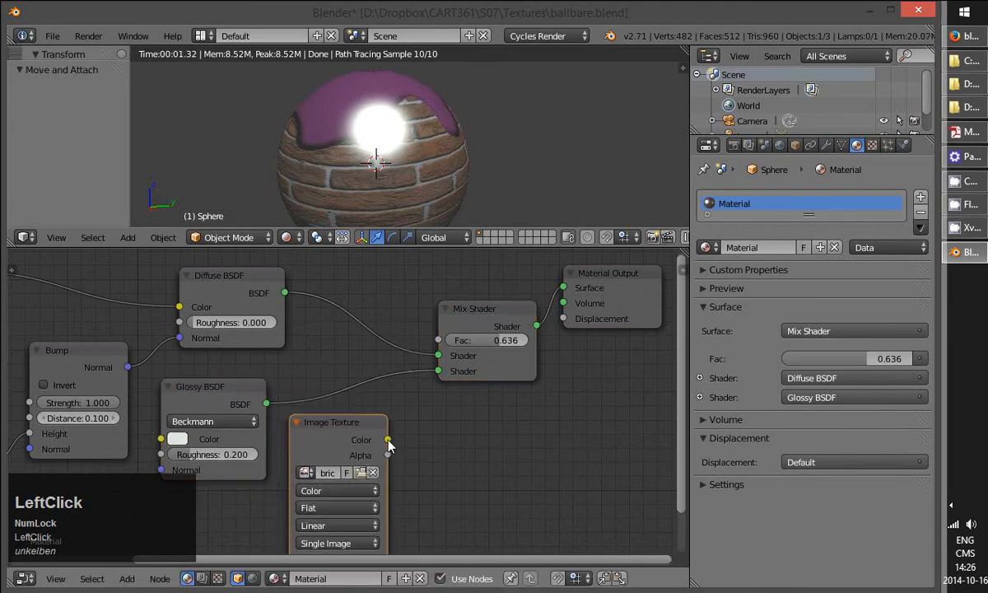
pyautogui.moveTo(388, 440); pyautogui.dragTo(438, 340)
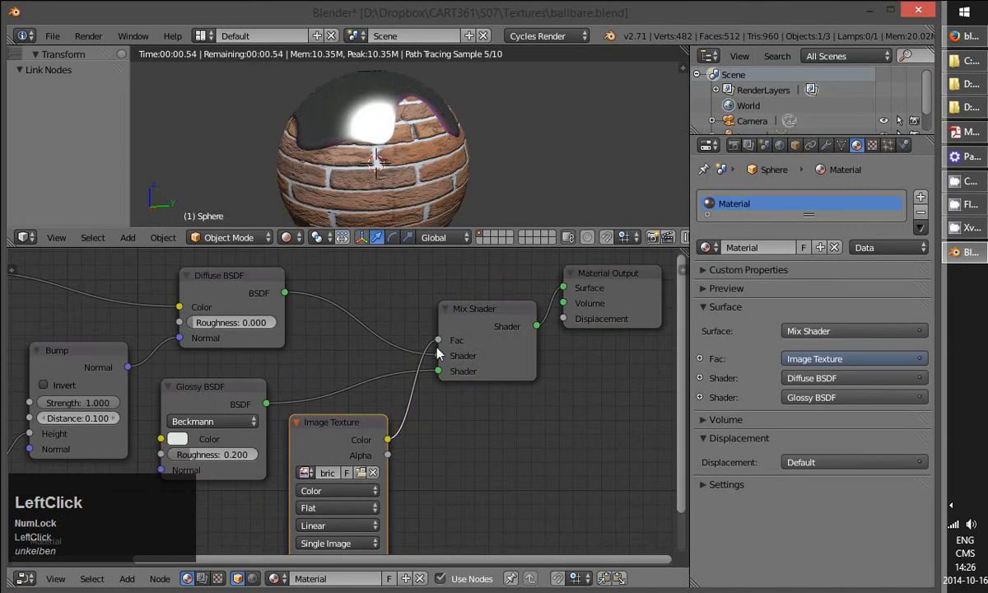
pyautogui.moveTo(424, 165); pyautogui.dragTo(476, 175, button='middle')
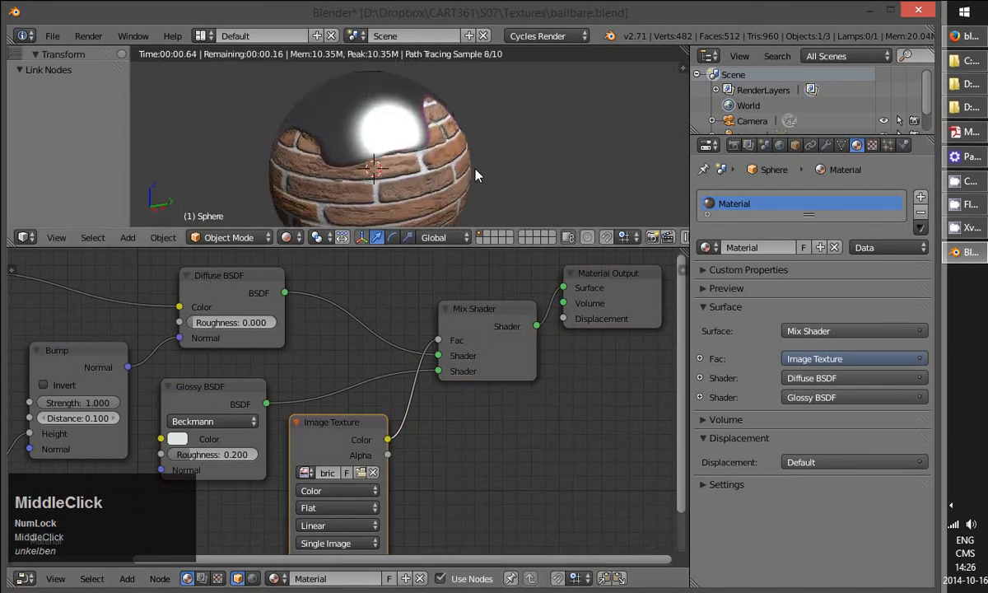
pyautogui.moveTo(442, 214); pyautogui.dragTo(317, 159, button='middle')
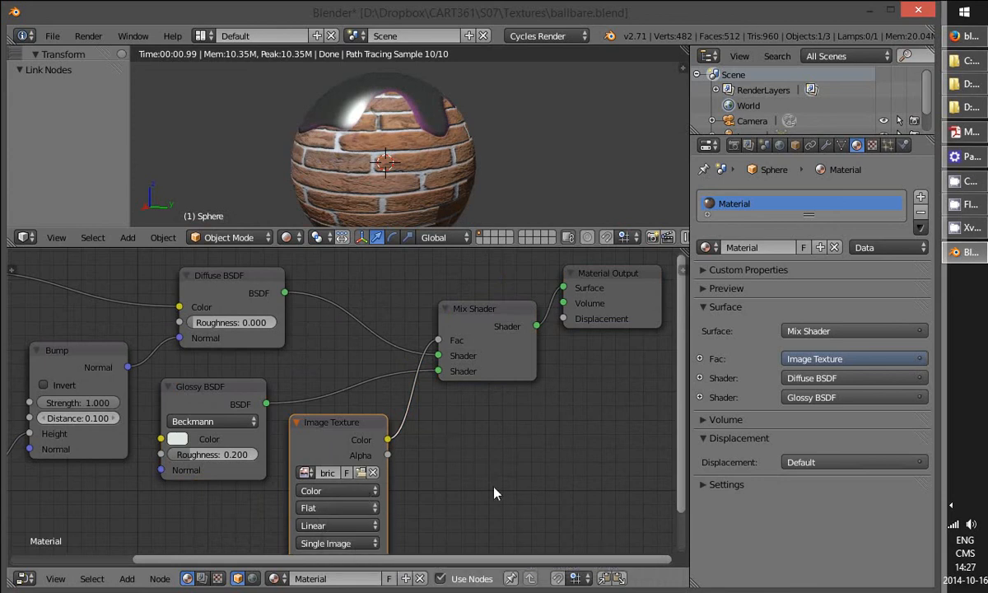
# Shift the Glossy BSDF node slightly toward the gloss Image Texture and set its color to pink (R 0.800, G 0.000, B 0.443)
pyautogui.moveTo(495, 493); pyautogui.dragTo(536, 485, button='middle')
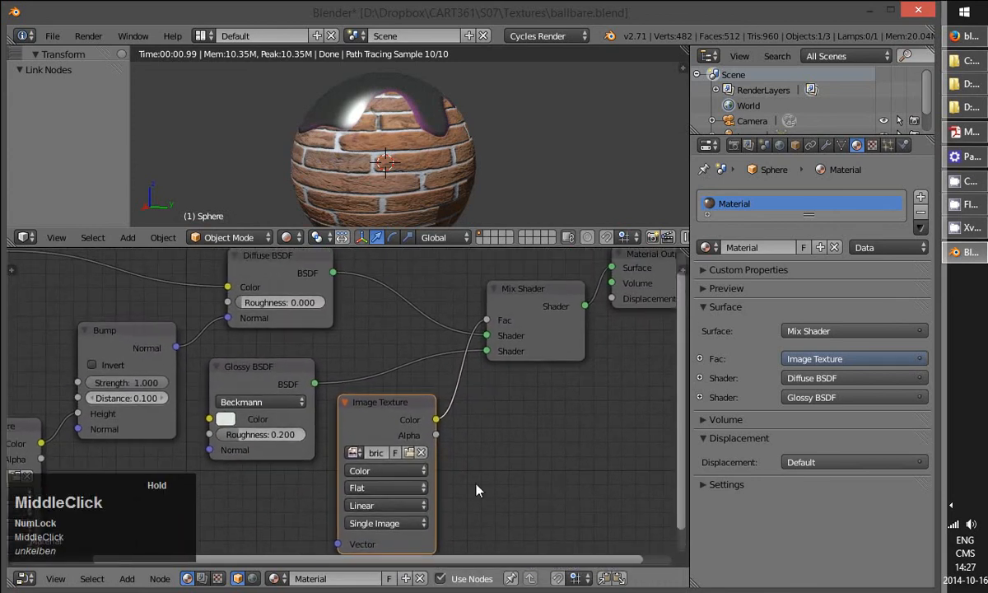
pyautogui.moveTo(244, 382); pyautogui.dragTo(246, 401)
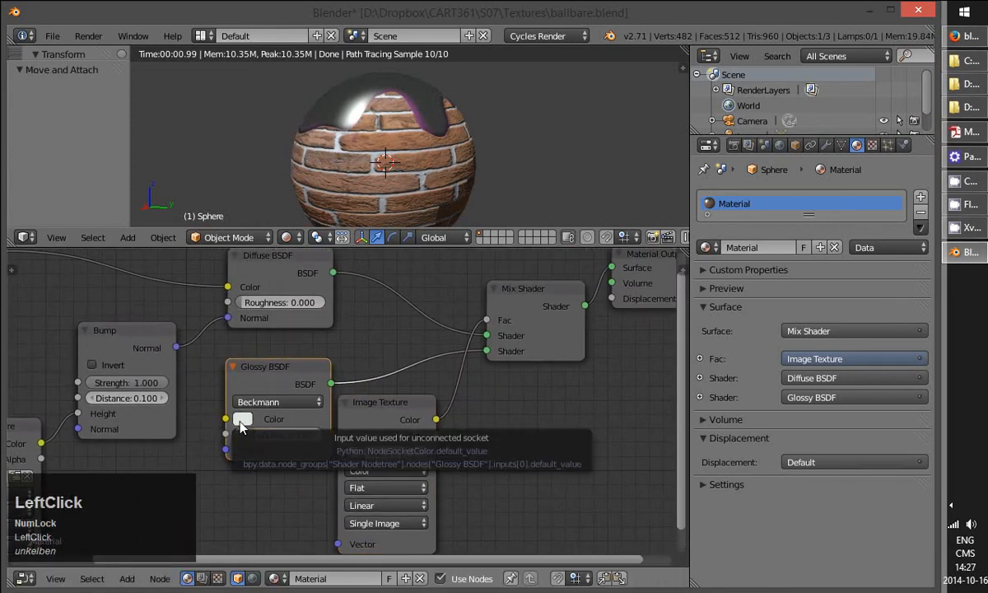
pyautogui.click(242, 421)
pyautogui.moveTo(329, 304); pyautogui.dragTo(332, 306)
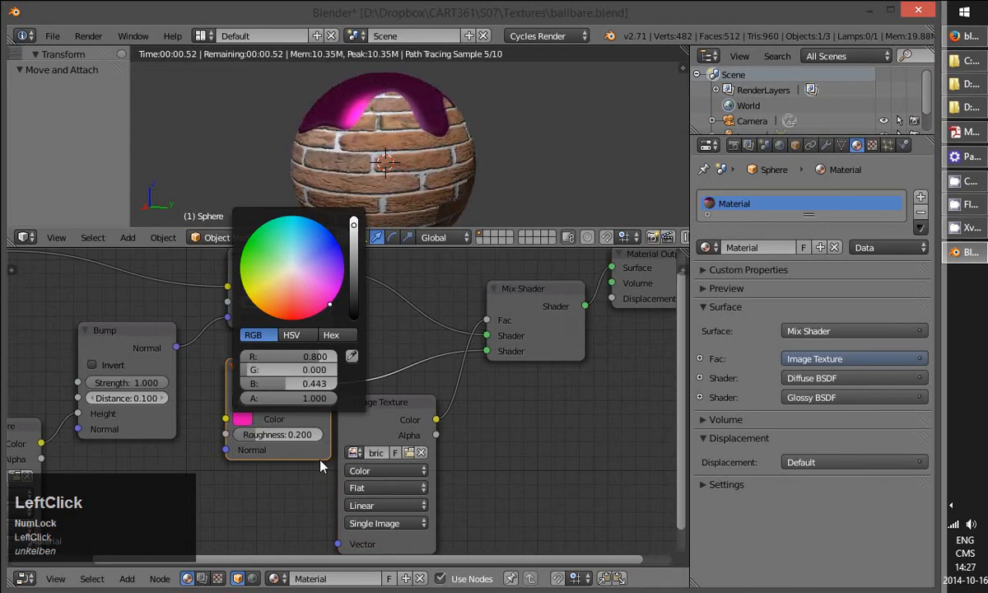
pyautogui.moveTo(390, 202); pyautogui.dragTo(501, 142, button='middle')
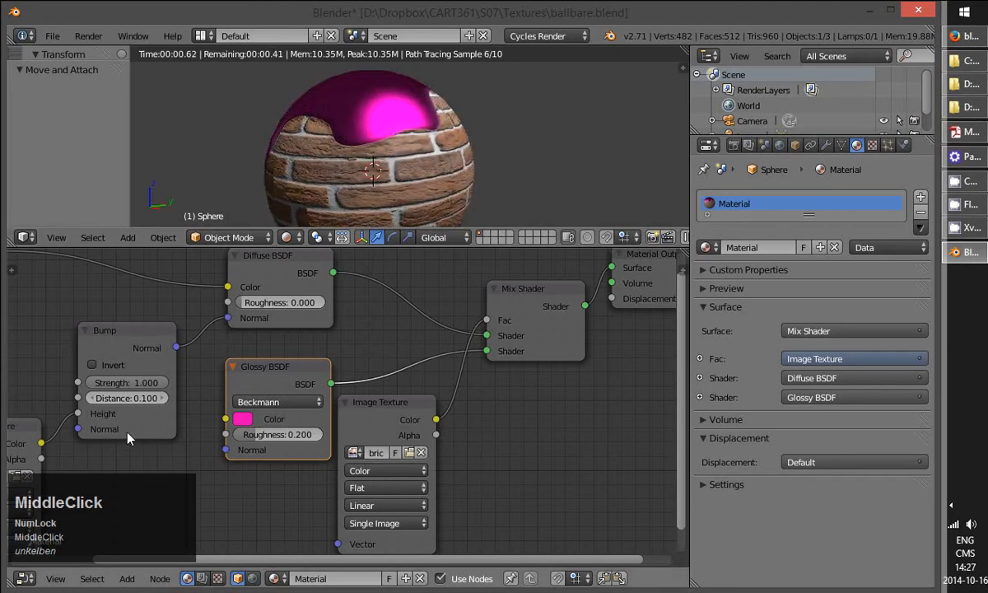
# Connect the brick diffuse Image Texture's Color output to the Glossy BSDF's Color input and check the glossy area on the sphere
pyautogui.moveTo(139, 401); pyautogui.dragTo(294, 433, button='middle')
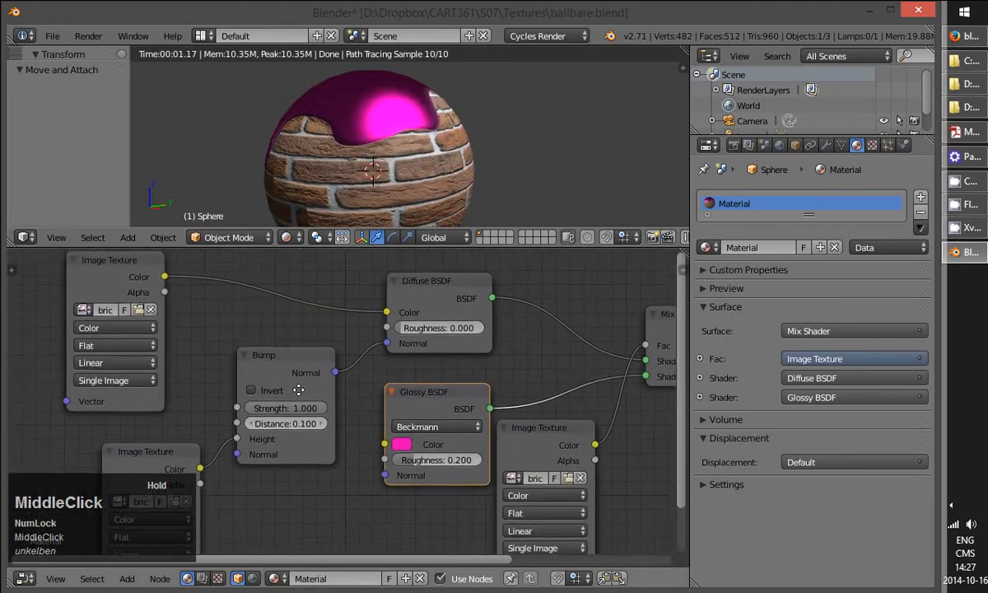
pyautogui.moveTo(165, 282); pyautogui.dragTo(383, 452)
pyautogui.moveTo(458, 171); pyautogui.dragTo(302, 56, button='middle')
pyautogui.moveTo(384, 152); pyautogui.dragTo(445, 216, button='middle')
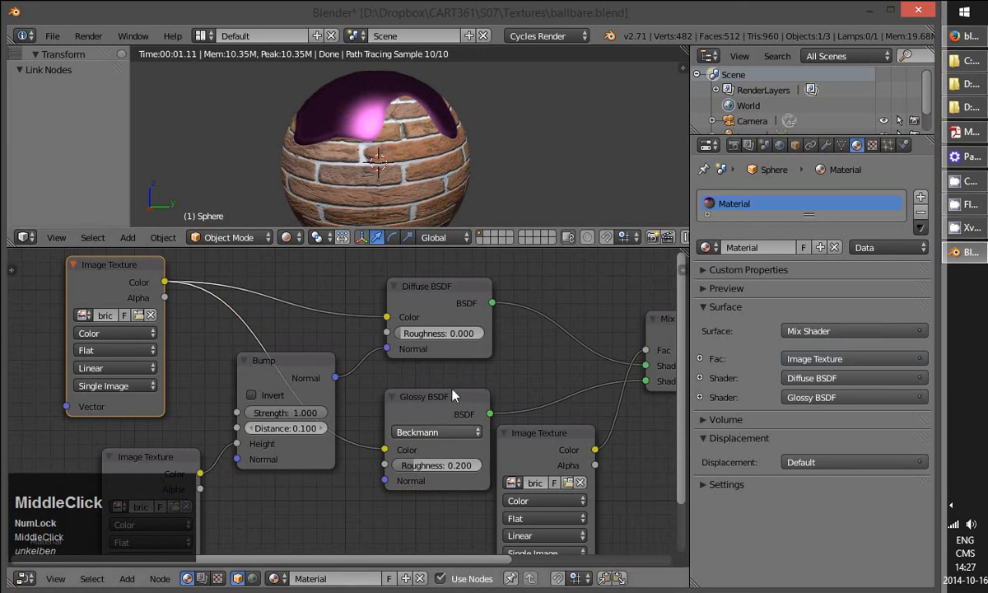
# Maximize the node editor and move the gloss Image Texture node above the Diffuse BSDF and Mix Shader
pyautogui.moveTo(410, 233); pyautogui.dragTo(449, 130)
pyautogui.hotkey('ctrl', 'Up')
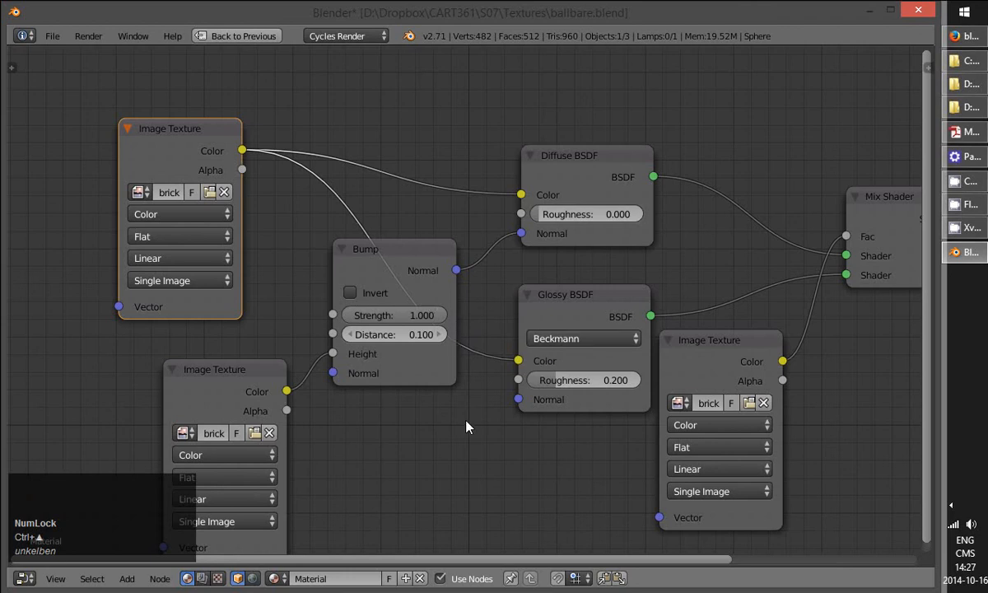
pyautogui.moveTo(446, 394); pyautogui.dragTo(439, 373, button='middle')
pyautogui.scroll(-1, 452, 326)
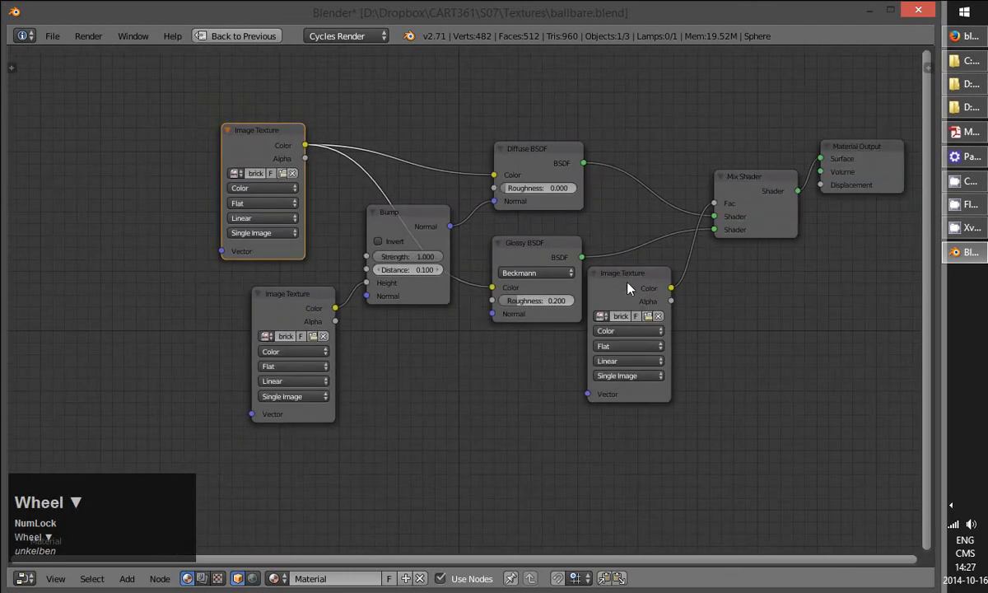
pyautogui.moveTo(628, 287); pyautogui.dragTo(623, 98)
pyautogui.moveTo(673, 265); pyautogui.dragTo(663, 305, button='middle')
pyautogui.moveTo(603, 146); pyautogui.dragTo(620, 65)
# Enable Invert on the Bump node, and move Bump and its Image Texture down, clear of the Image Texture to Glossy BSDF link
pyautogui.click(369, 282)
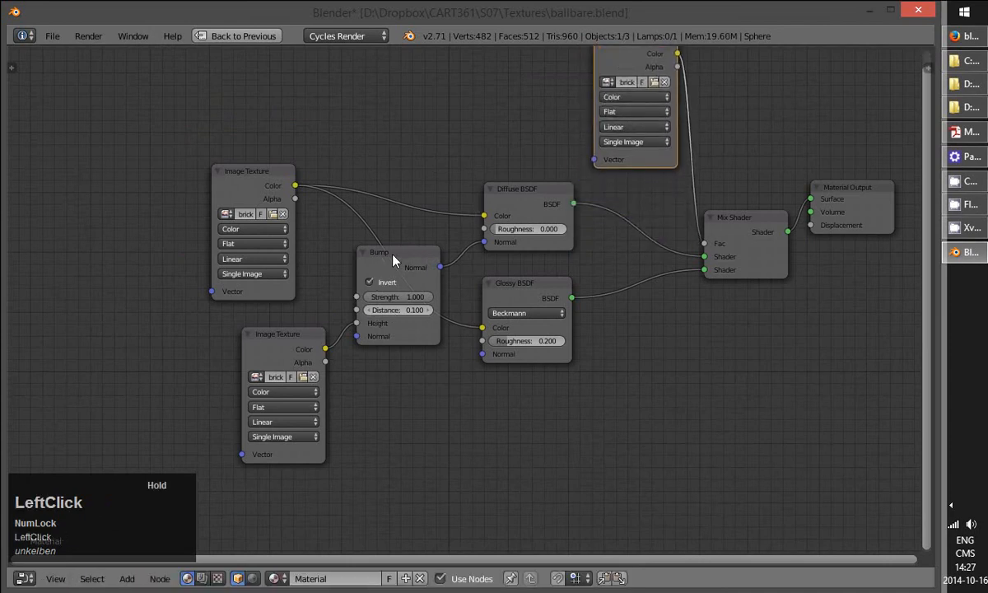
pyautogui.moveTo(392, 258); pyautogui.dragTo(384, 359)
pyautogui.moveTo(280, 356); pyautogui.dragTo(229, 380)
pyautogui.moveTo(486, 325); pyautogui.dragTo(427, 368, button='middle')
# Tidy the gloss Image Texture and Diffuse BSDF positions, and move the Mix Shader and Material Output farther from the BSDF nodes
pyautogui.moveTo(568, 102); pyautogui.dragTo(575, 119)
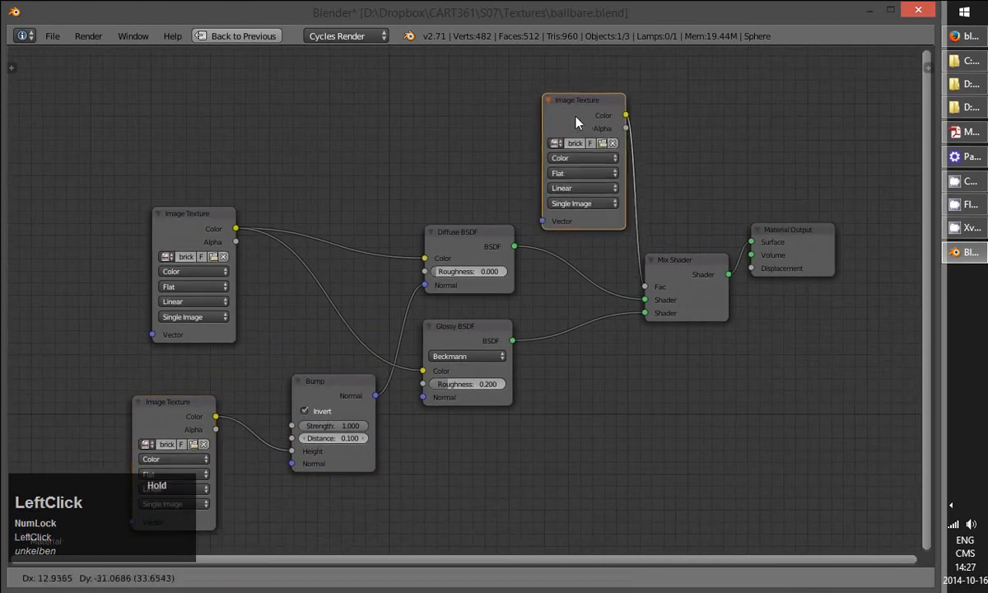
pyautogui.moveTo(748, 232); pyautogui.dragTo(791, 229)
pyautogui.click(682, 274)
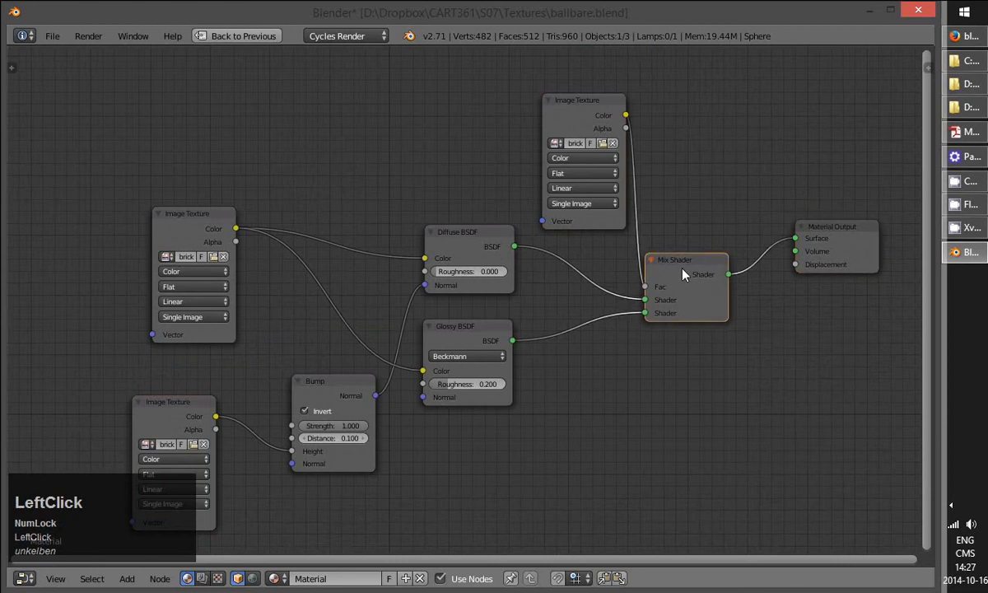
pyautogui.moveTo(682, 274); pyautogui.dragTo(705, 257)
pyautogui.moveTo(481, 247); pyautogui.dragTo(457, 245)
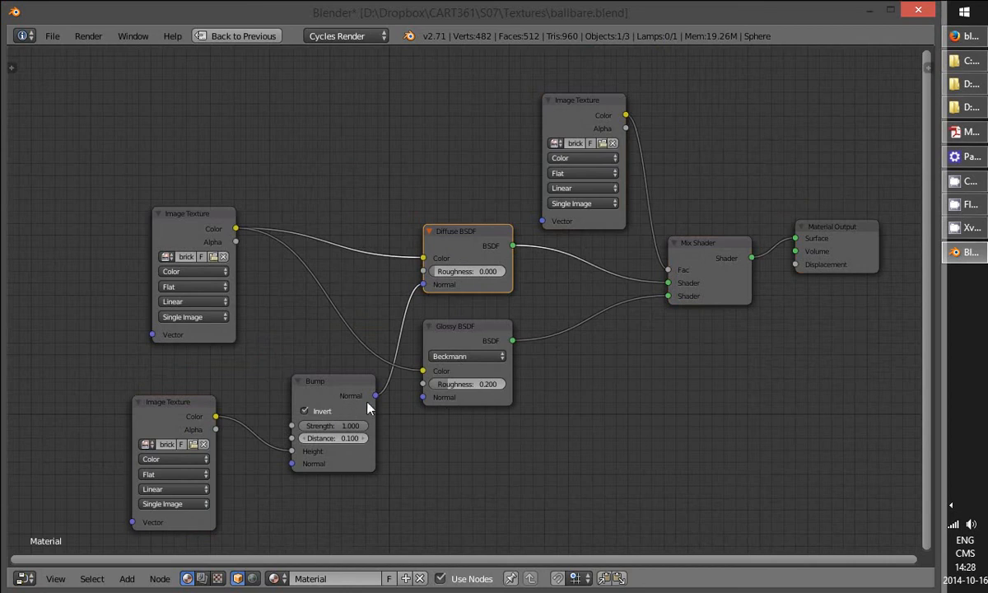
# Connect the Bump node's Normal output to the Glossy BSDF's Normal input and nudge the Bump and Mix Shader nodes into place
pyautogui.moveTo(375, 396); pyautogui.dragTo(431, 407)
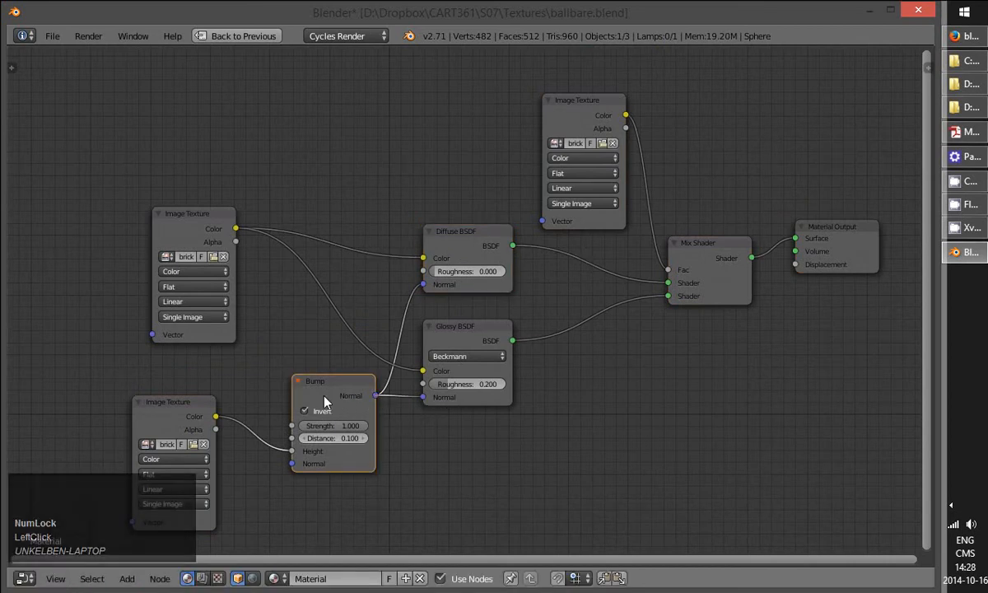
pyautogui.moveTo(322, 398); pyautogui.dragTo(314, 393)
pyautogui.click(170, 424)
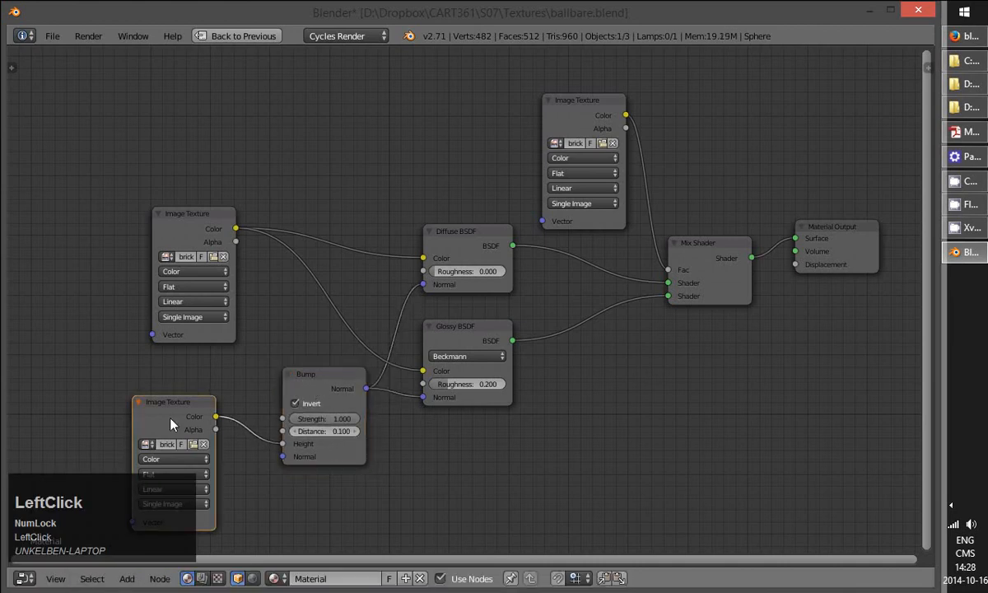
pyautogui.click(320, 392)
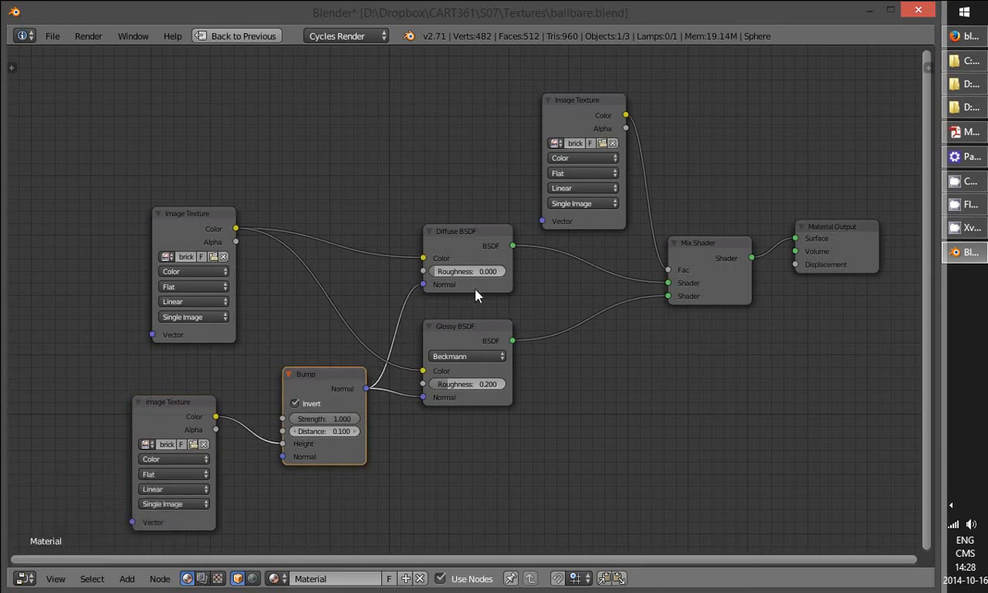
pyautogui.moveTo(659, 214); pyautogui.dragTo(616, 215, button='middle')
pyautogui.moveTo(663, 251); pyautogui.dragTo(676, 256)
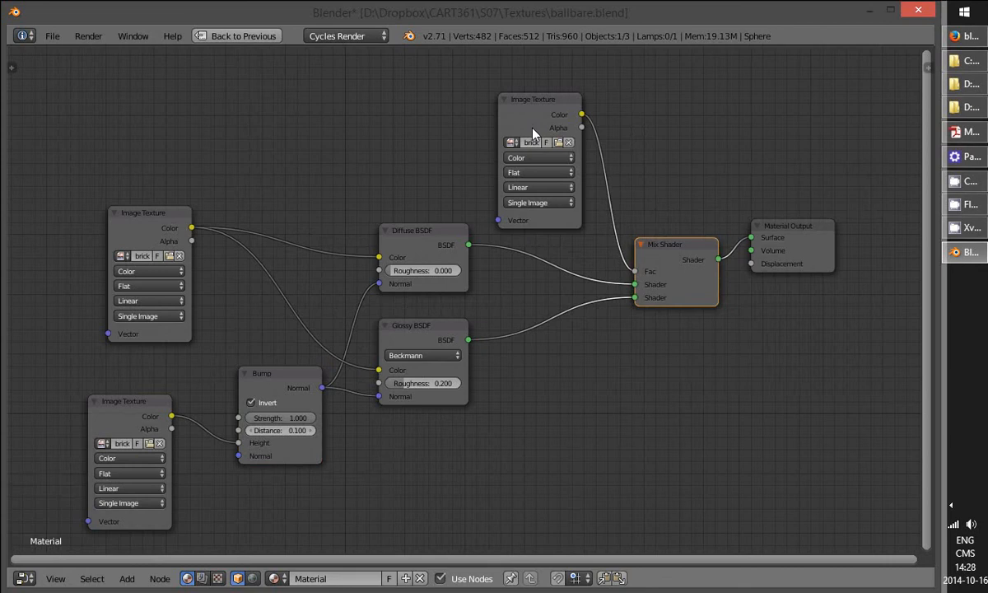
# Restore the multi-editor layout and enlarge the 3D viewport to inspect the bumped glossy area on the sphere
pyautogui.hotkey('ctrl', 'Up')
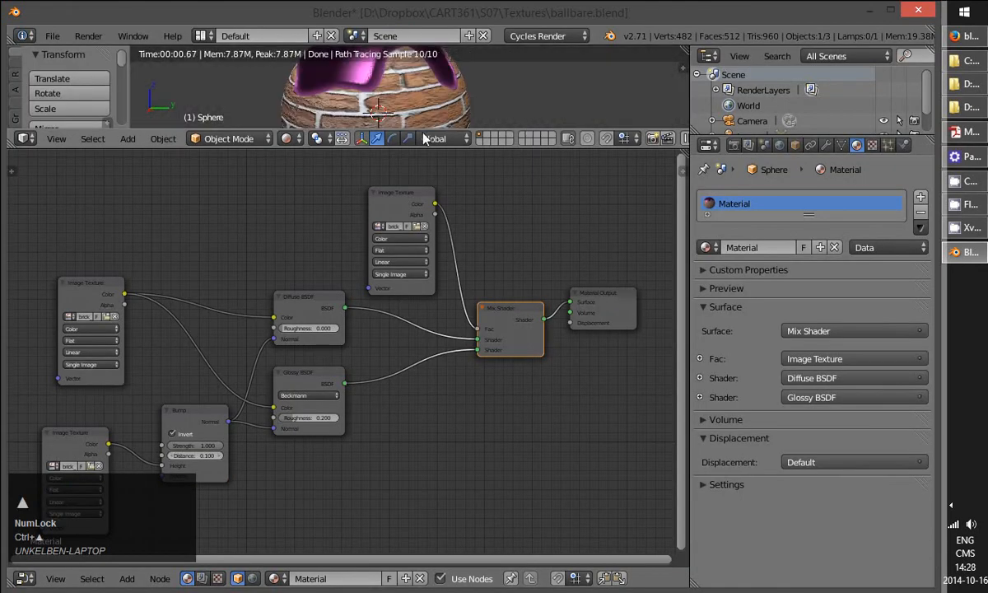
pyautogui.moveTo(449, 144); pyautogui.dragTo(449, 292)
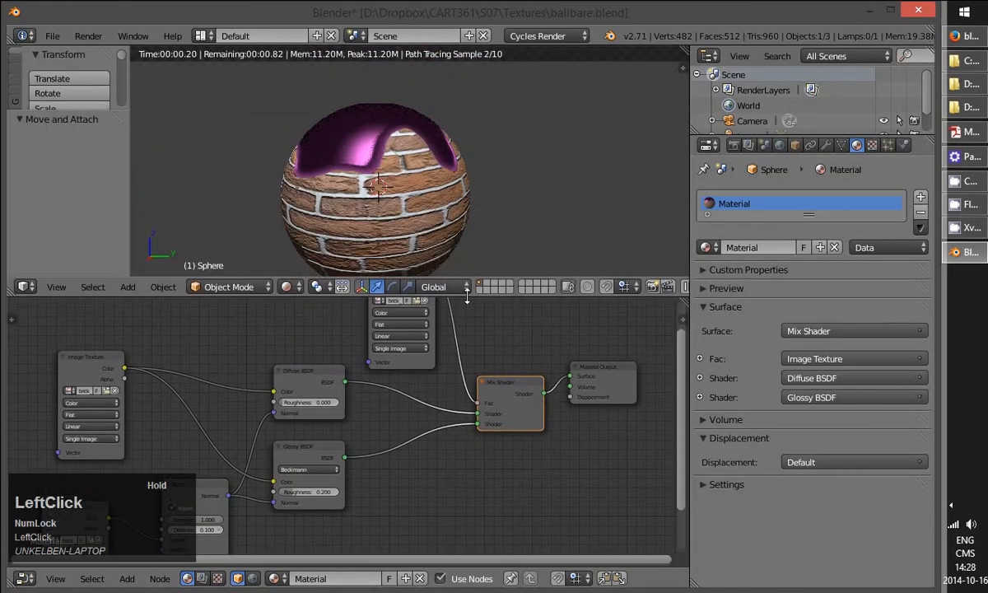
pyautogui.middleClick(400, 214)
pyautogui.moveTo(400, 214); pyautogui.dragTo(381, 186, button='middle')
# Turn off Invert on the Bump node and check the rendered sphere from another angle
pyautogui.moveTo(277, 487); pyautogui.dragTo(329, 429, button='middle')
pyautogui.click(237, 451)
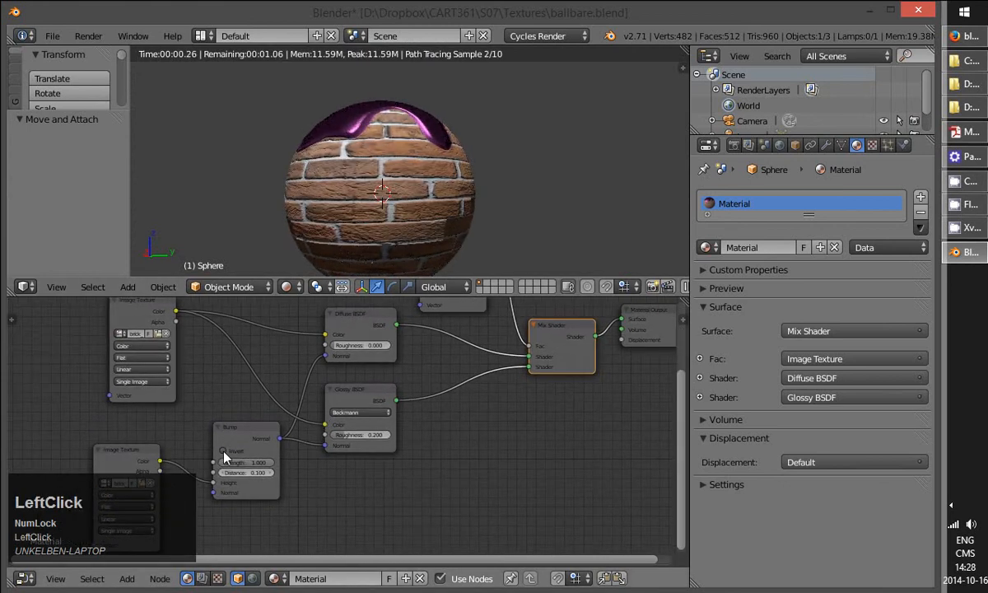
pyautogui.moveTo(449, 214)
pyautogui.mouseDown(button='middle')
pyautogui.moveTo(465, 229)
pyautogui.moveTo(527, 230)
pyautogui.moveTo(349, 171)
pyautogui.moveTo(366, 148)
pyautogui.moveTo(364, 113)
pyautogui.moveTo(541, 205)
pyautogui.mouseUp(button='middle')
pyautogui.click(967, 181)
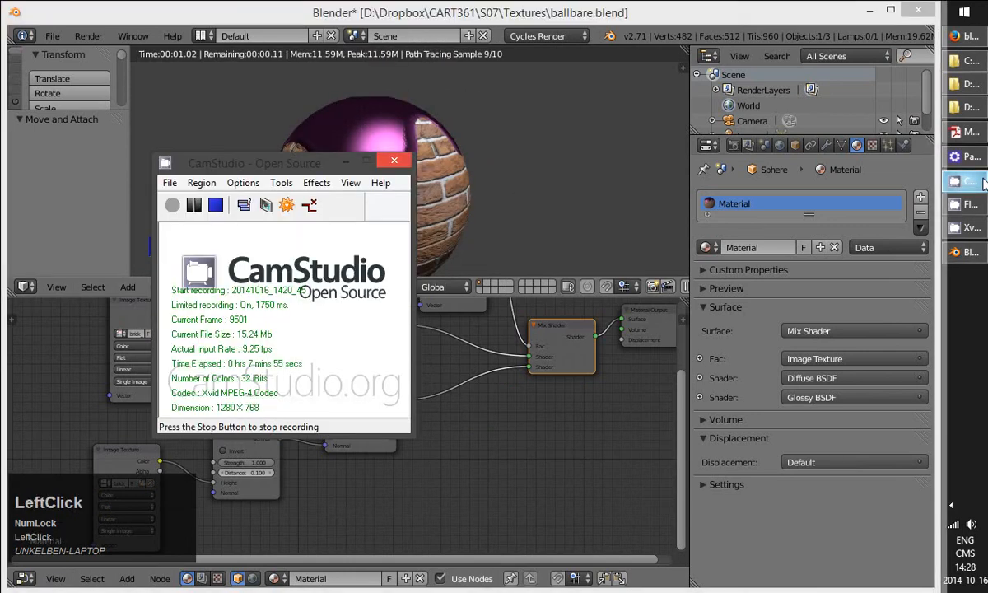